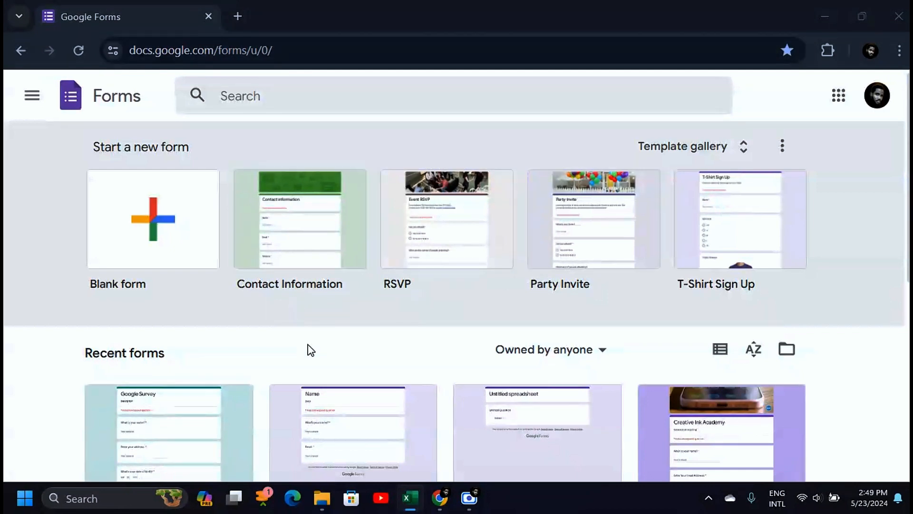
Step: Look through the recent forms and the available templates in the template gallery
{"action": "scroll", "coordinate": [560, 265], "scroll_direction": "down", "scroll_amount": 4}
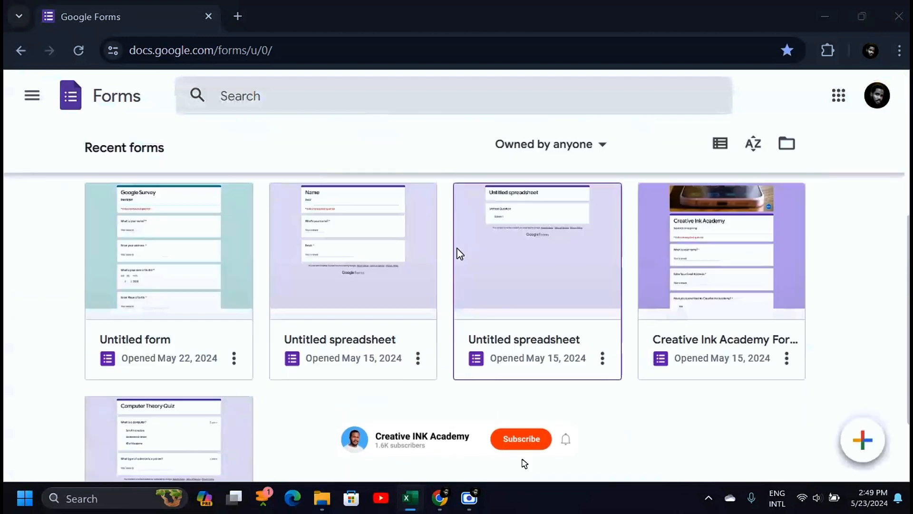
{"action": "scroll", "coordinate": [457, 248], "scroll_direction": "up", "scroll_amount": 2}
{"action": "scroll", "coordinate": [381, 363], "scroll_direction": "down", "scroll_amount": 5}
{"action": "scroll", "coordinate": [147, 286], "scroll_direction": "up", "scroll_amount": 5}
{"action": "scroll", "coordinate": [315, 290], "scroll_direction": "down", "scroll_amount": 1}
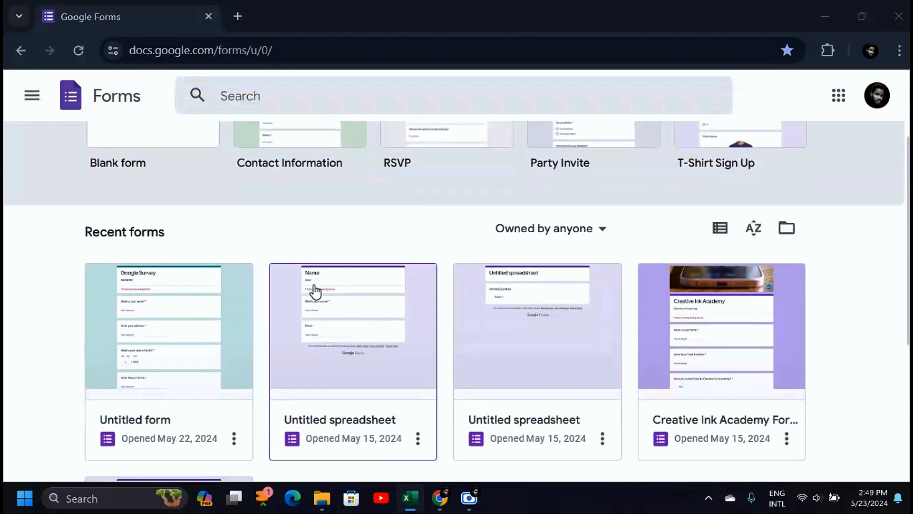
{"action": "scroll", "coordinate": [315, 290], "scroll_direction": "up", "scroll_amount": 2}
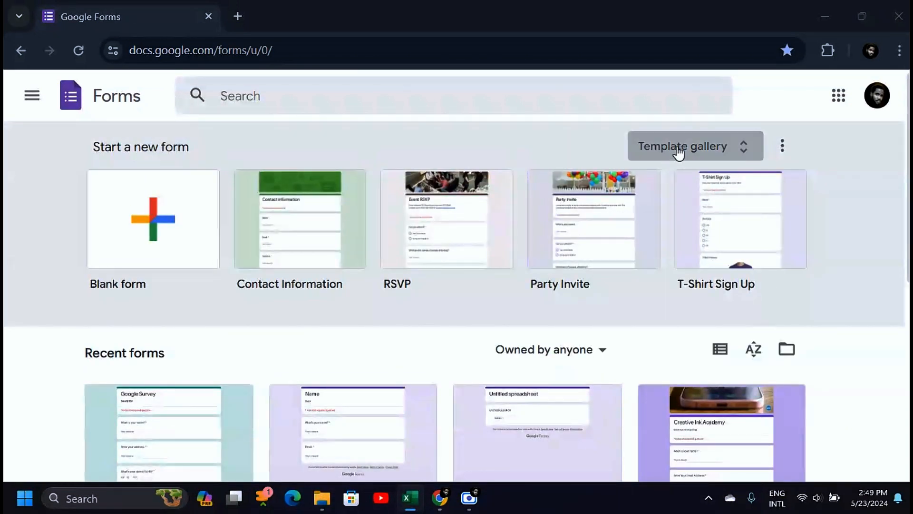
{"action": "left_click", "coordinate": [694, 154]}
{"action": "scroll", "coordinate": [385, 333], "scroll_direction": "down", "scroll_amount": 8}
{"action": "scroll", "coordinate": [376, 300], "scroll_direction": "up", "scroll_amount": 8}
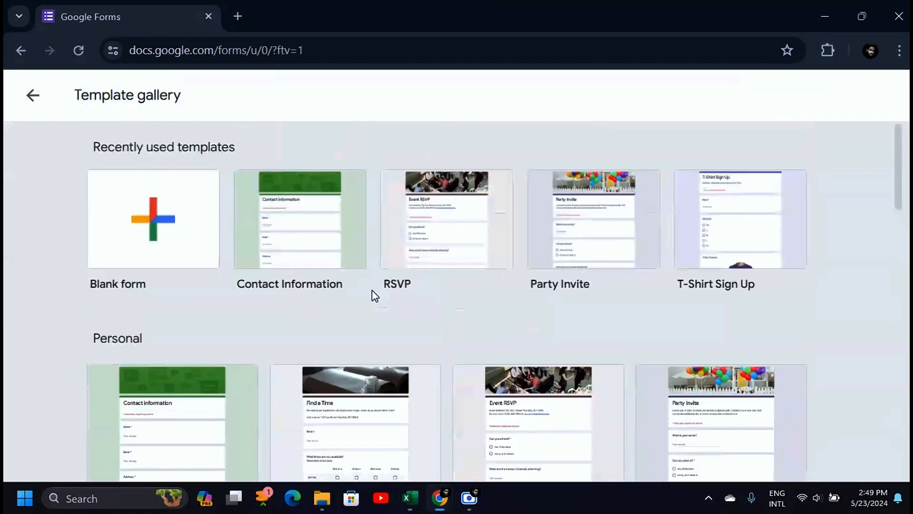
Step: Create a blank form and set its title to "Survey"
{"action": "left_click", "coordinate": [153, 221]}
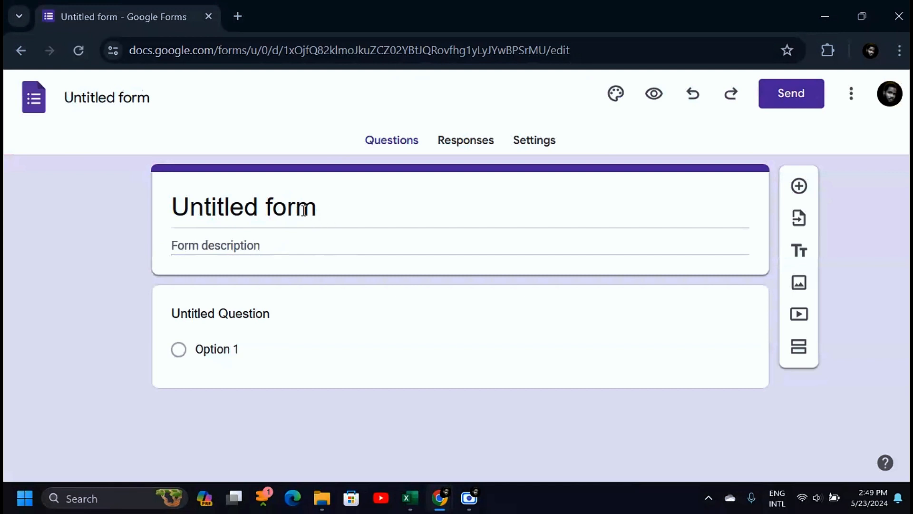
{"action": "triple_click", "coordinate": [321, 209]}
{"action": "type", "text": "Survey"}
Step: Enter "Descripton" as the form description under the title
{"action": "left_click", "coordinate": [348, 285]}
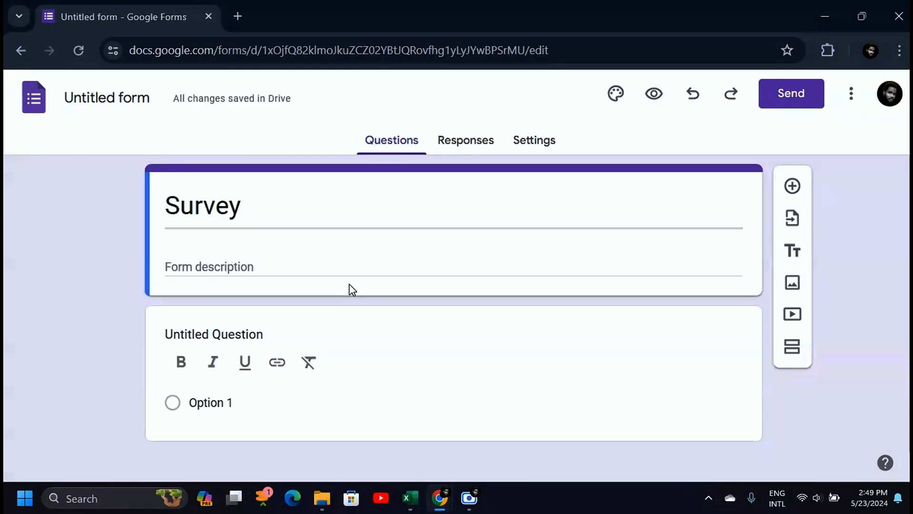
{"action": "type", "text": "Decripton"}
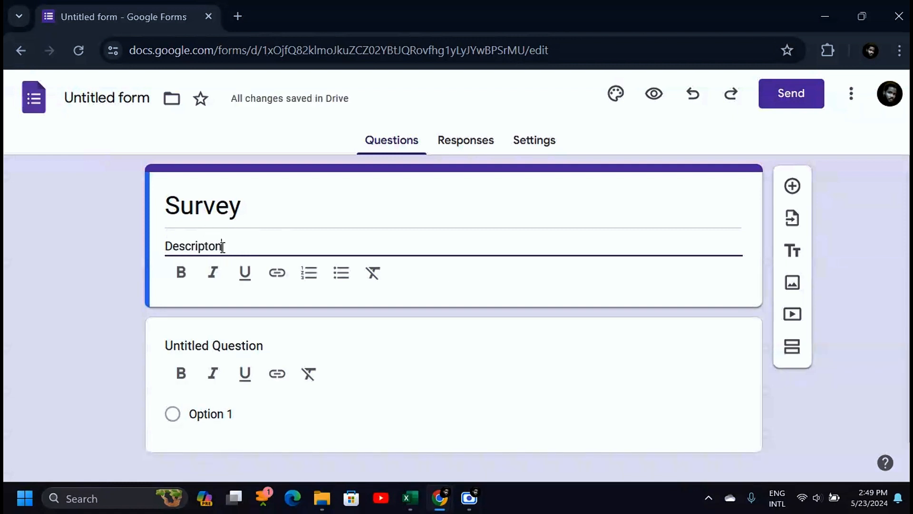
{"action": "left_click", "coordinate": [181, 272]}
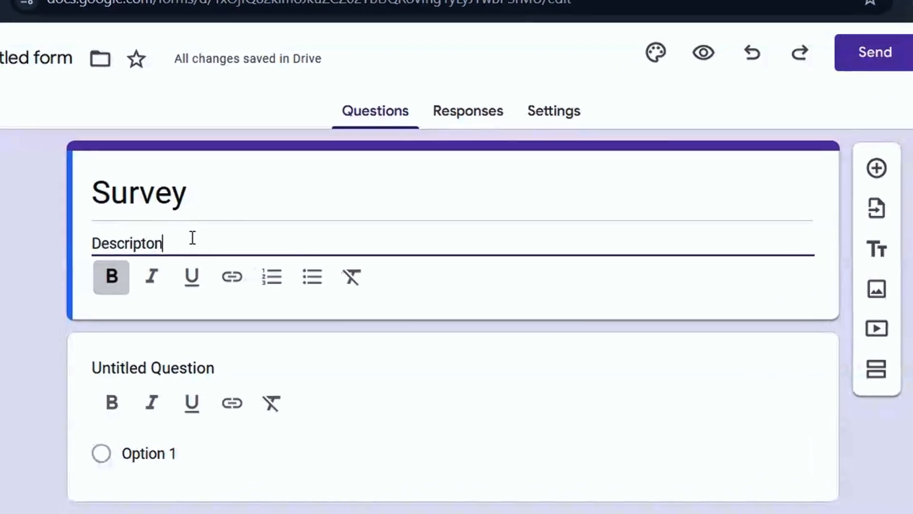
{"action": "left_click", "coordinate": [149, 244]}
{"action": "type", "text": "i"}
Step: Format the whole form description text as bold, italic and underlined
{"action": "left_click_drag", "start_coordinate": [89, 237], "coordinate": [163, 246]}
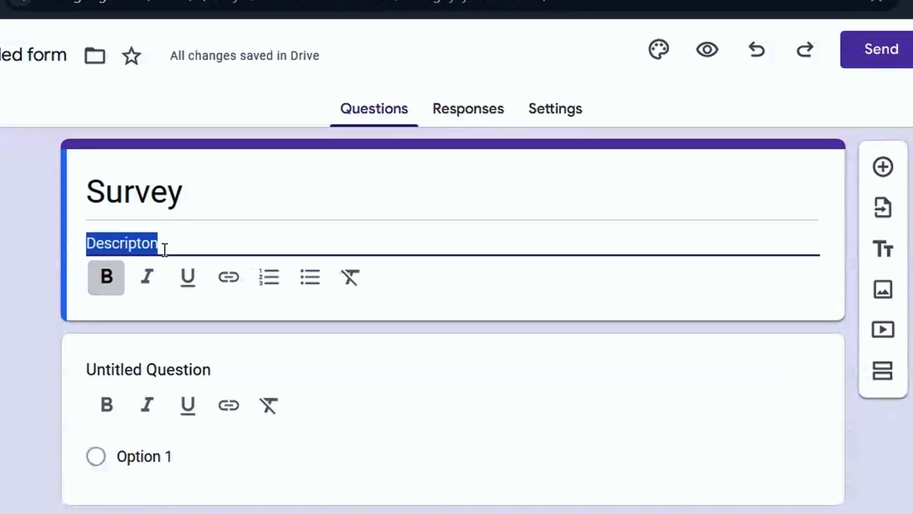
{"action": "left_click", "coordinate": [112, 284]}
{"action": "left_click", "coordinate": [147, 280]}
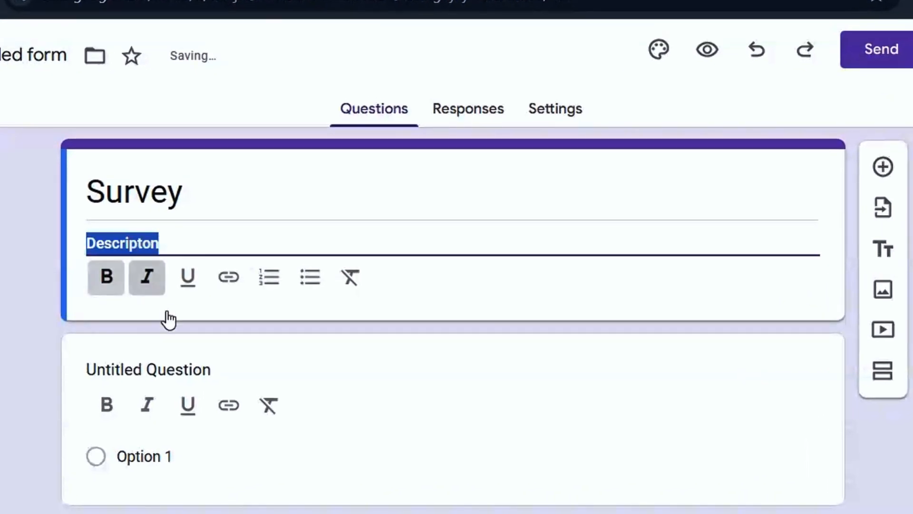
{"action": "left_click", "coordinate": [188, 285]}
{"action": "left_click", "coordinate": [216, 238]}
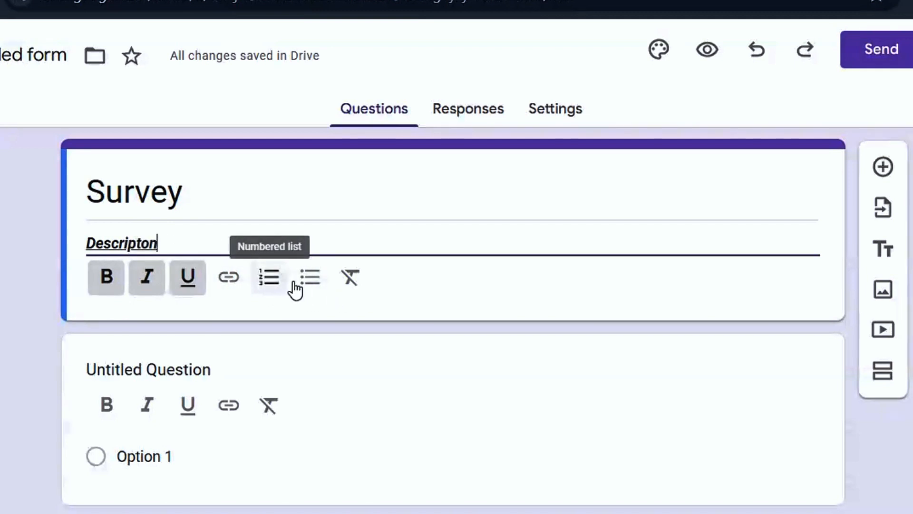
Step: Replace the text of the untitled question with "What's your name?"
{"action": "scroll", "coordinate": [352, 285], "scroll_direction": "down", "scroll_amount": 1}
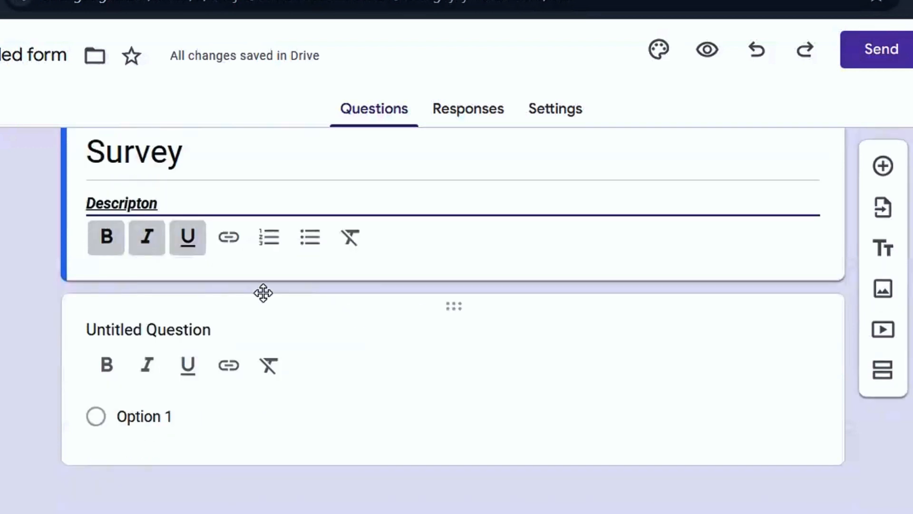
{"action": "left_click", "coordinate": [217, 330]}
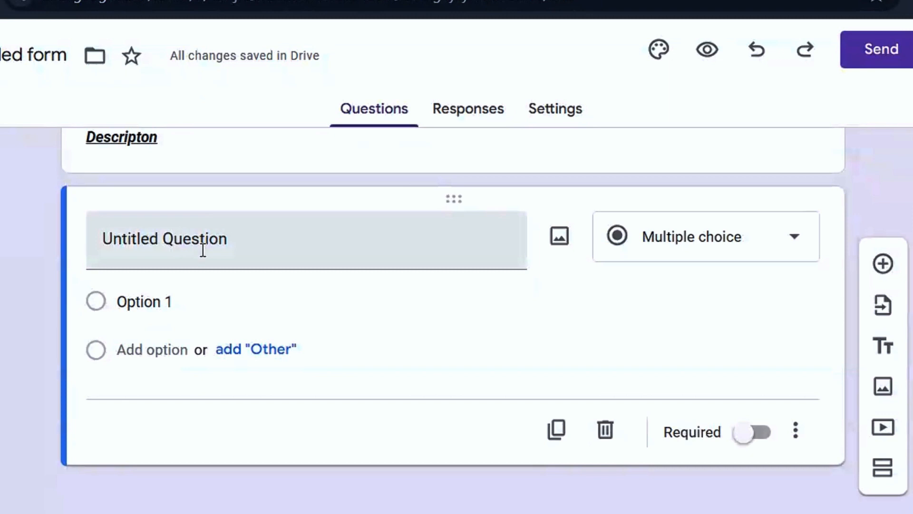
{"action": "left_click", "coordinate": [252, 238]}
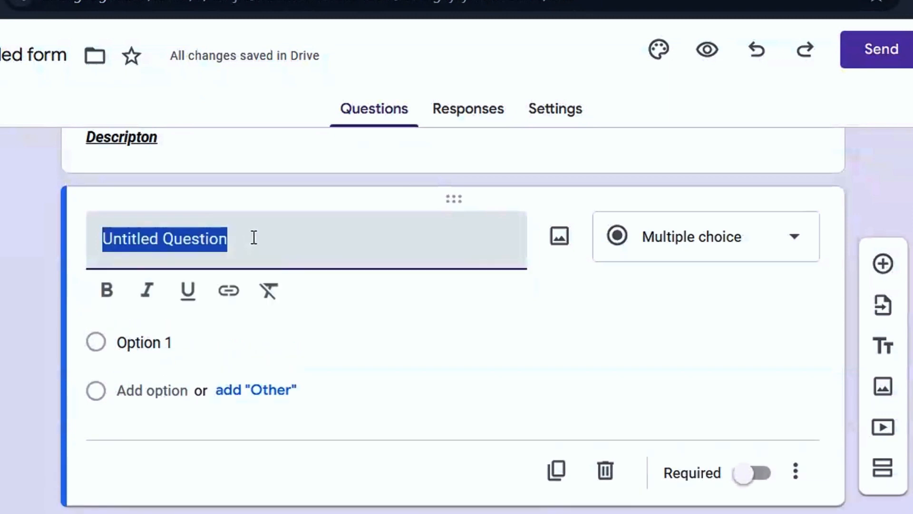
{"action": "type", "text": "W"}
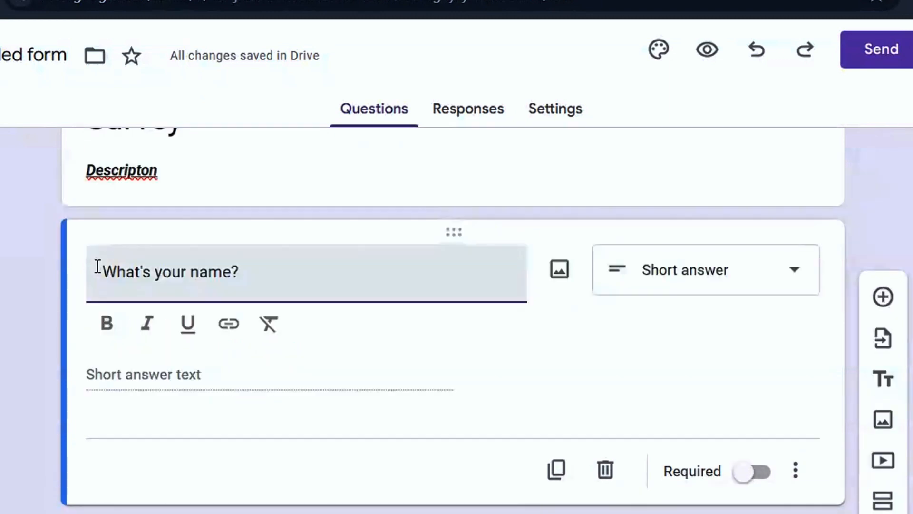
Step: Make the name question's text bold, trying italic and underline on it and removing both
{"action": "left_click_drag", "start_coordinate": [95, 265], "coordinate": [421, 328]}
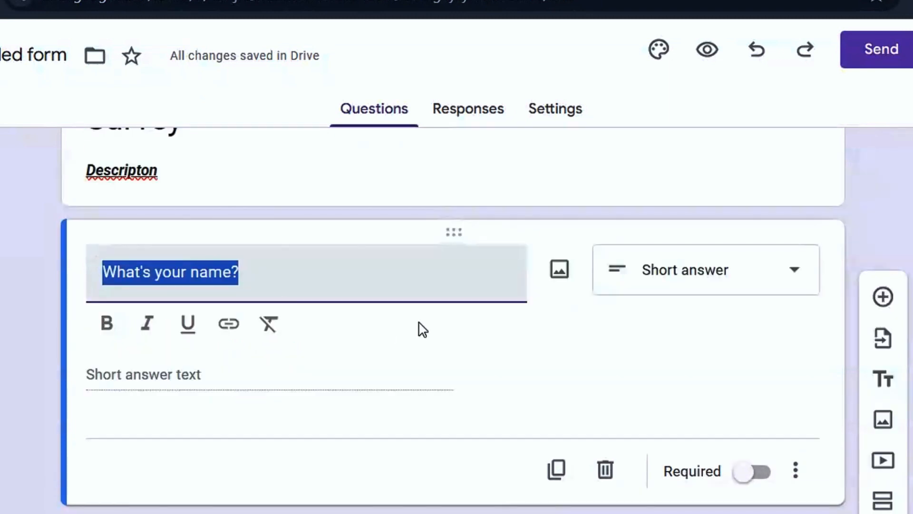
{"action": "left_click", "coordinate": [103, 324]}
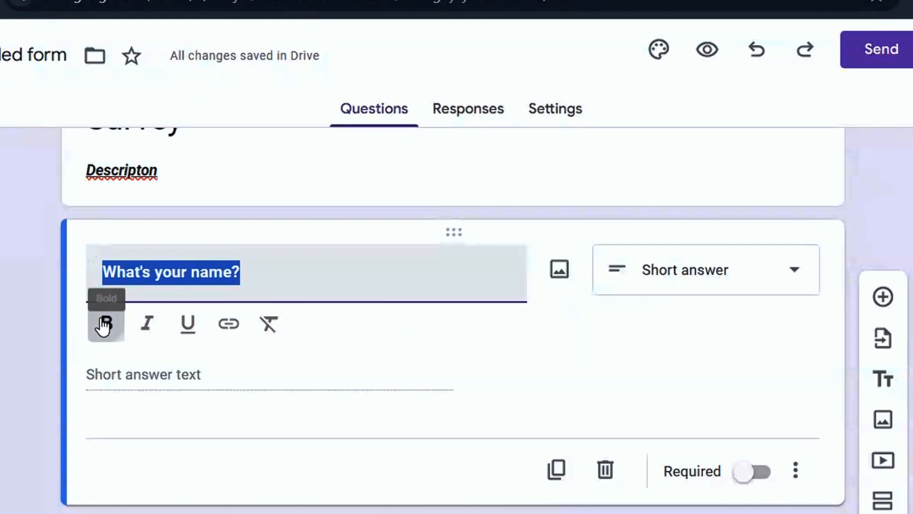
{"action": "left_click", "coordinate": [147, 324]}
{"action": "left_click", "coordinate": [191, 324]}
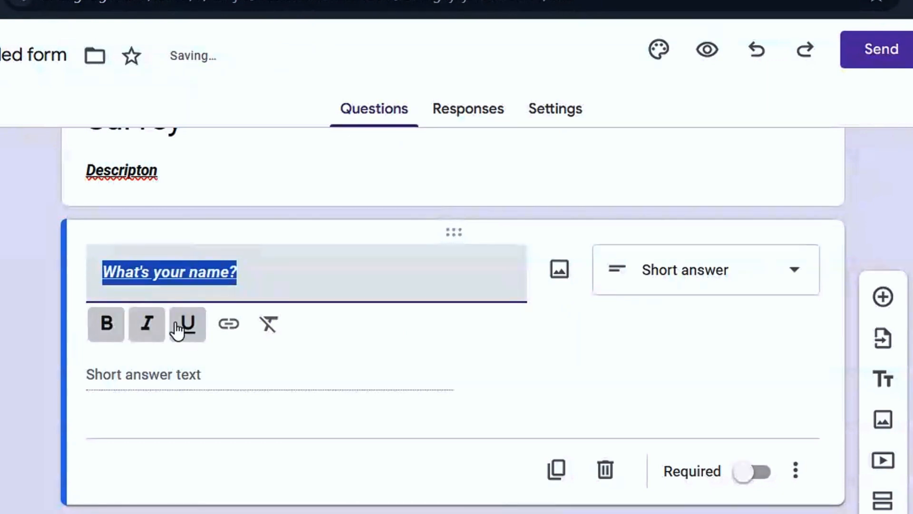
{"action": "left_click", "coordinate": [143, 331]}
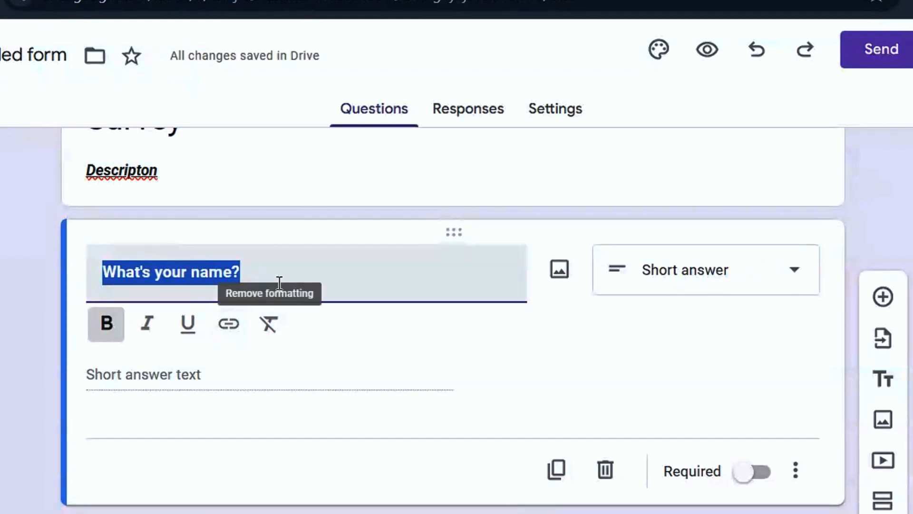
{"action": "left_click", "coordinate": [535, 378]}
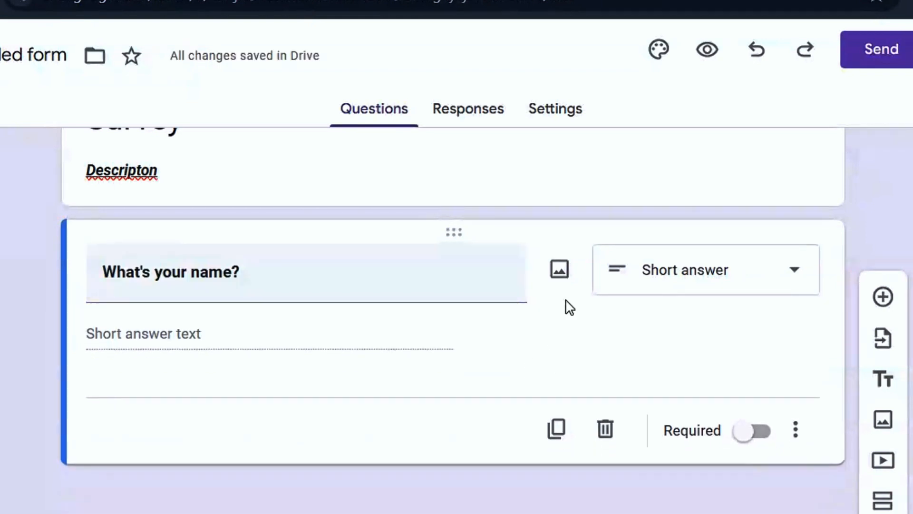
Step: Keep Short answer as the name question's type after reviewing the other types, and make the question required
{"action": "left_click", "coordinate": [794, 280]}
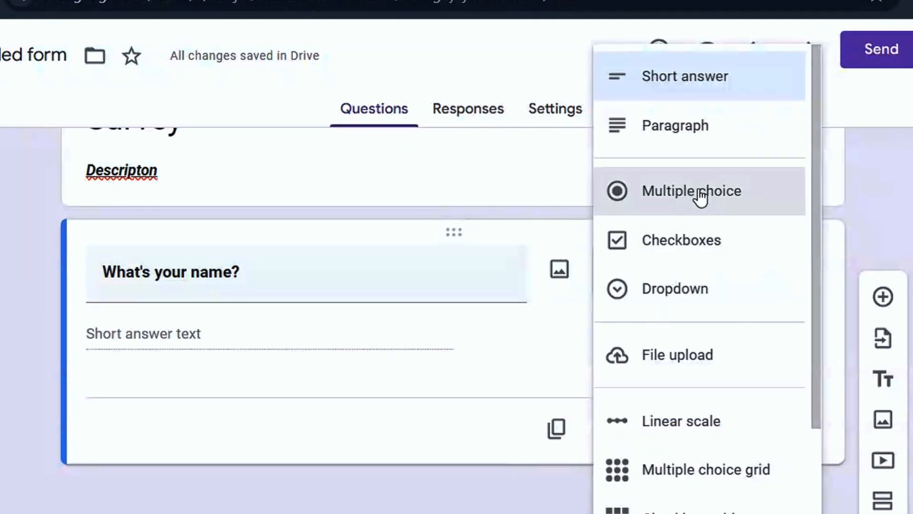
{"action": "left_click", "coordinate": [704, 82]}
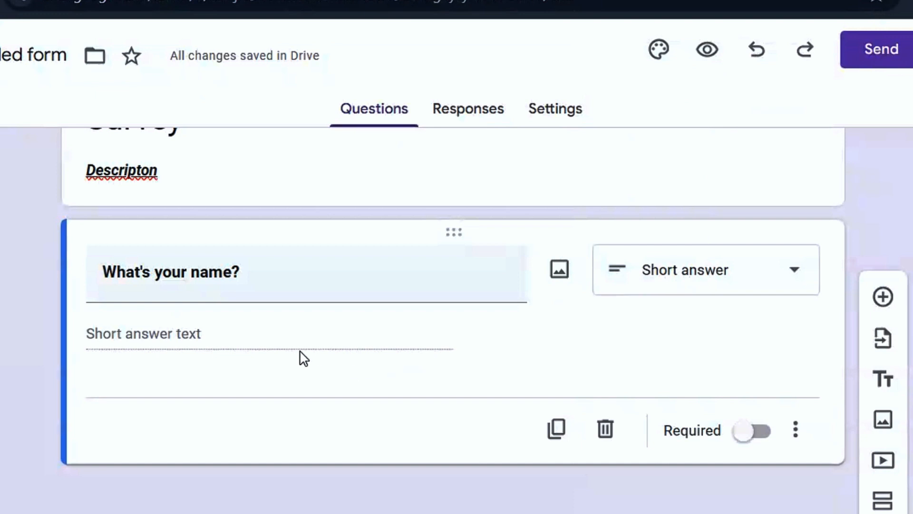
{"action": "left_click", "coordinate": [769, 285]}
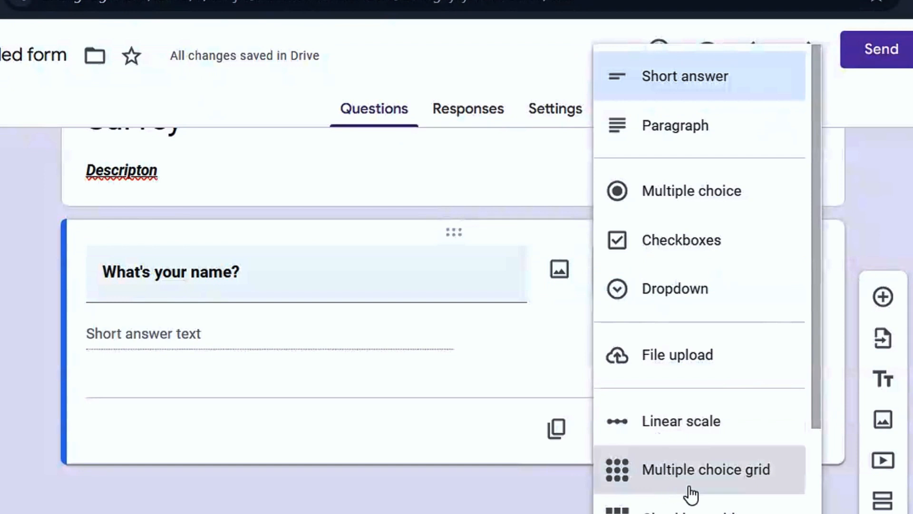
{"action": "scroll", "coordinate": [692, 476], "scroll_direction": "down", "scroll_amount": 3}
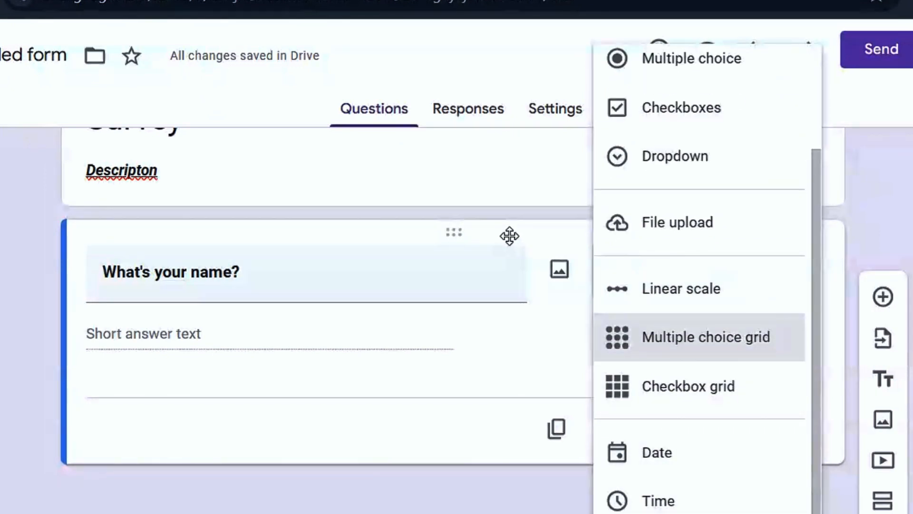
{"action": "left_click", "coordinate": [480, 435]}
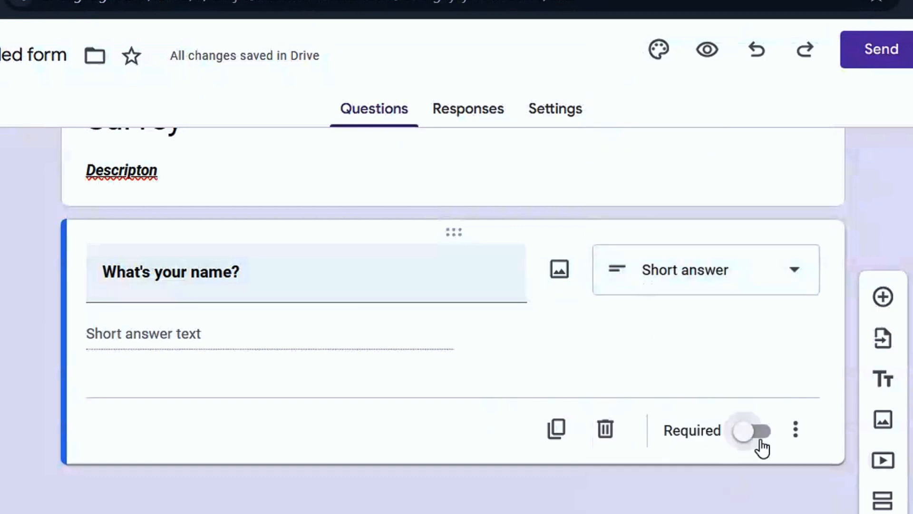
{"action": "left_click", "coordinate": [756, 431]}
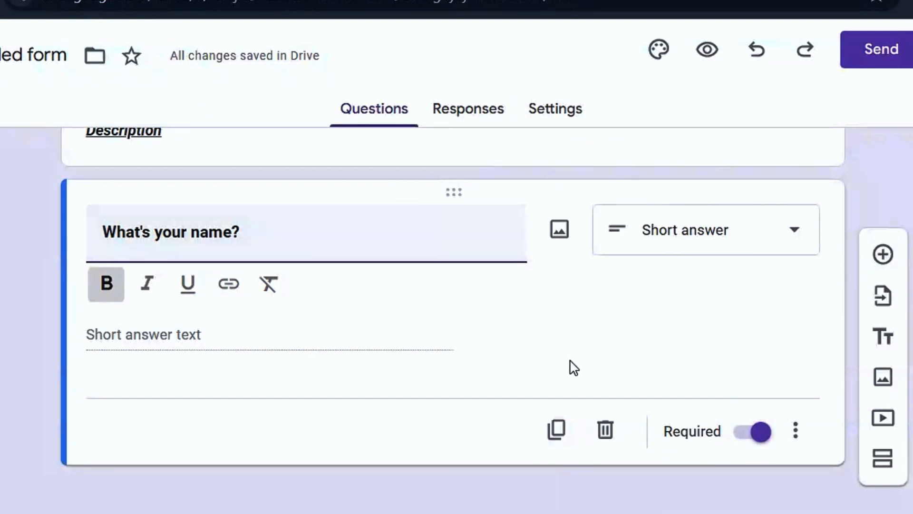
Step: Add a required multiple-choice question "Gender:" with the options Male and Female
{"action": "left_click", "coordinate": [884, 254]}
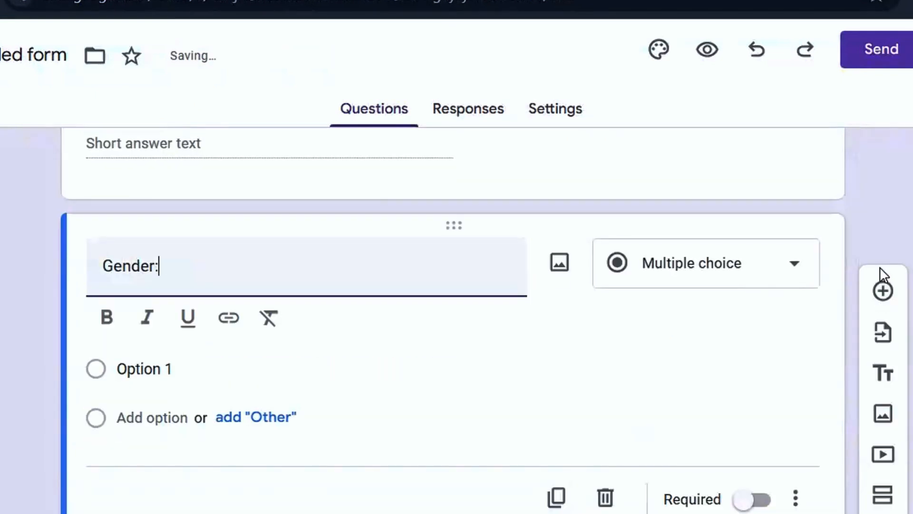
{"action": "left_click", "coordinate": [241, 369]}
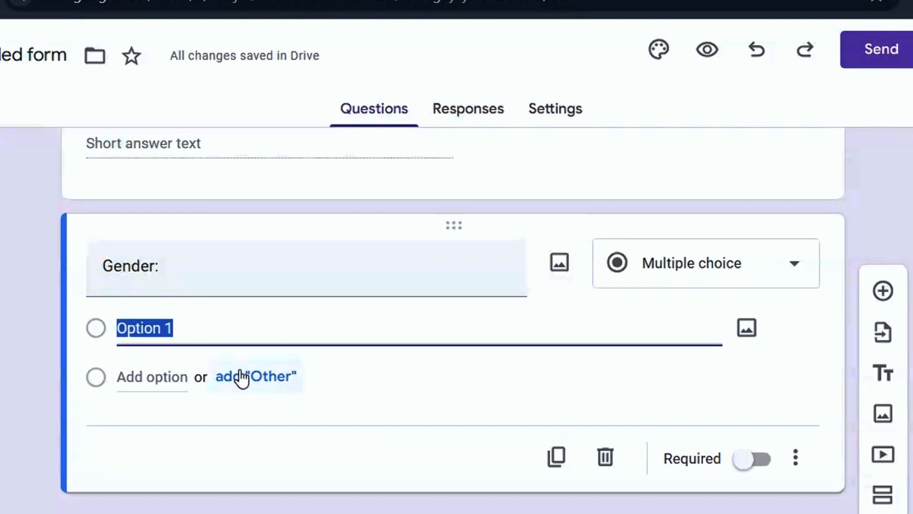
{"action": "type", "text": "Male"}
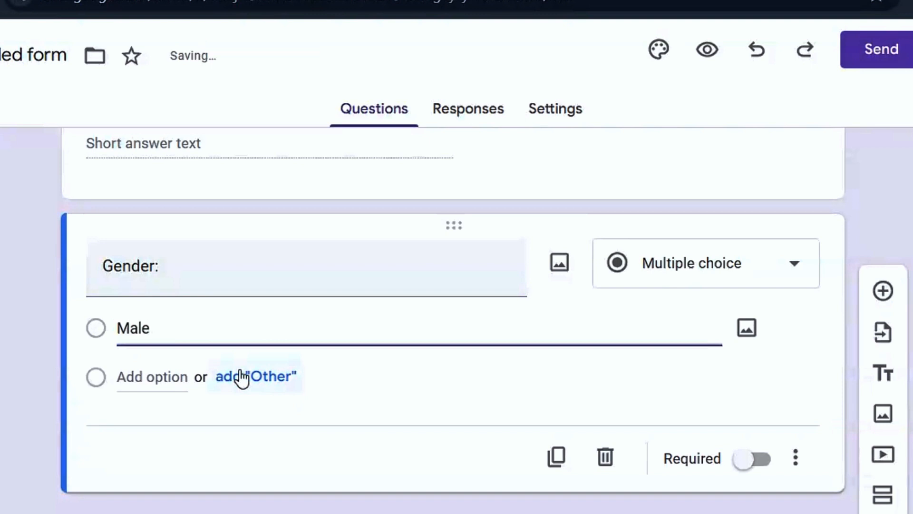
{"action": "left_click", "coordinate": [170, 421]}
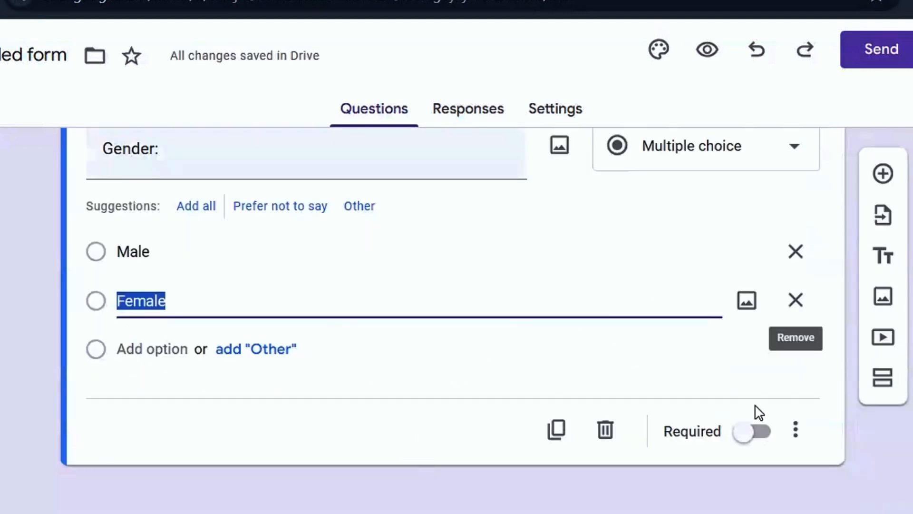
{"action": "left_click", "coordinate": [750, 435]}
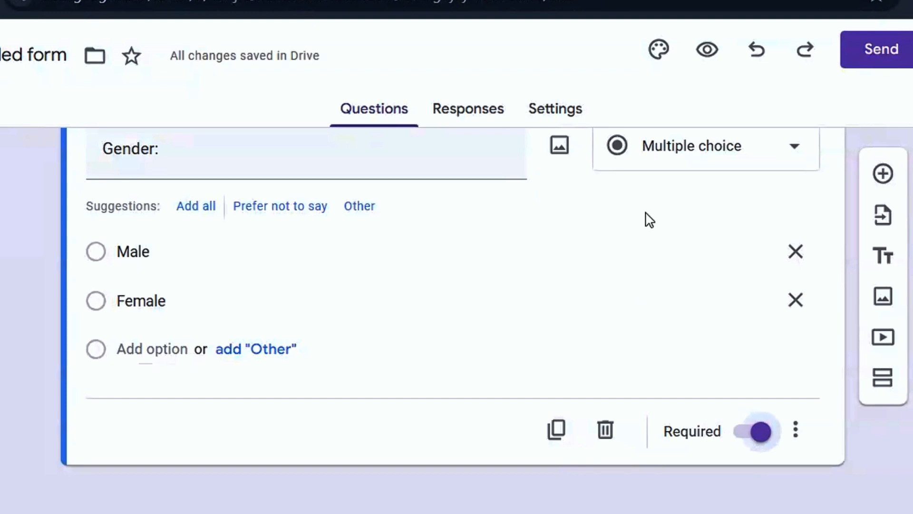
Step: Preview the survey form and check its header, name question and gender question as respondents see them
{"action": "left_click", "coordinate": [707, 50]}
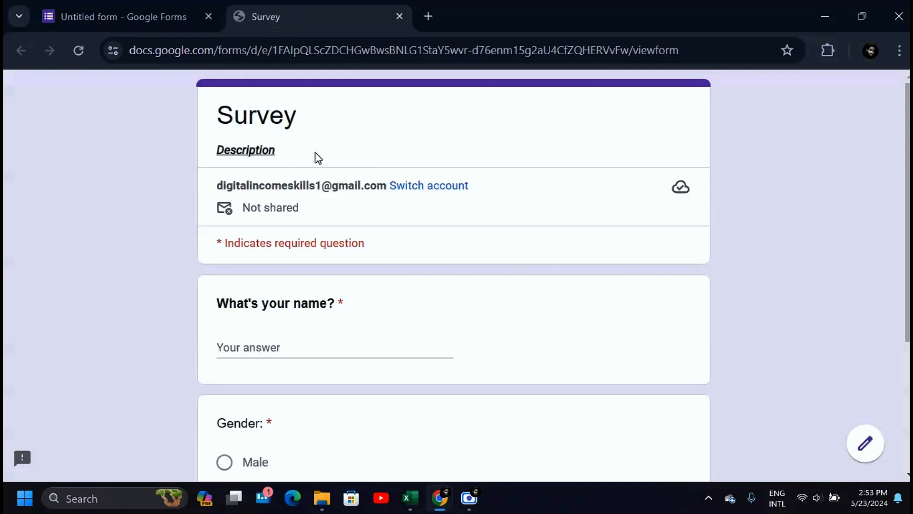
{"action": "scroll", "coordinate": [308, 233], "scroll_direction": "down", "scroll_amount": 3}
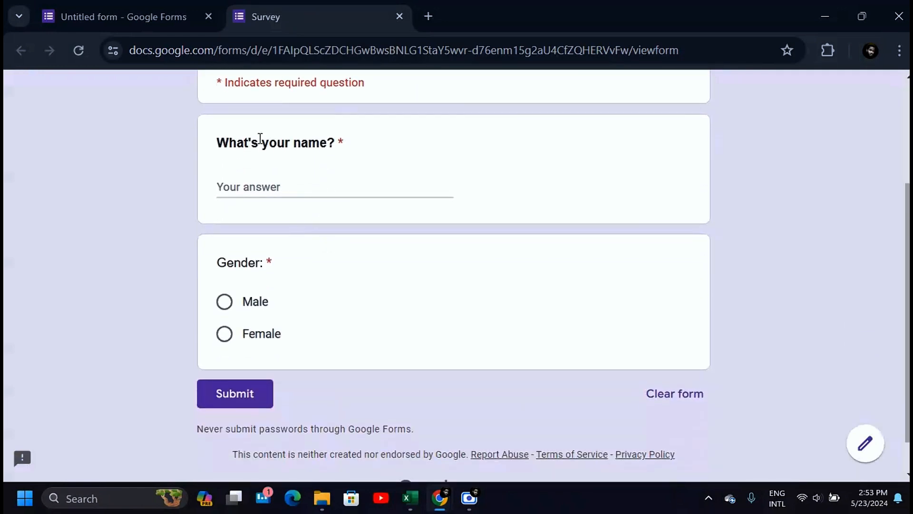
{"action": "scroll", "coordinate": [315, 184], "scroll_direction": "up", "scroll_amount": 3}
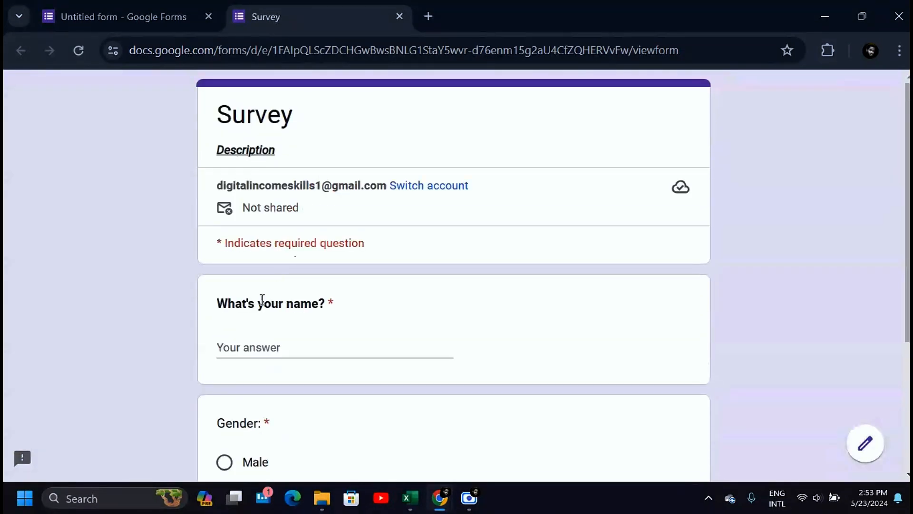
{"action": "scroll", "coordinate": [313, 310], "scroll_direction": "down", "scroll_amount": 4}
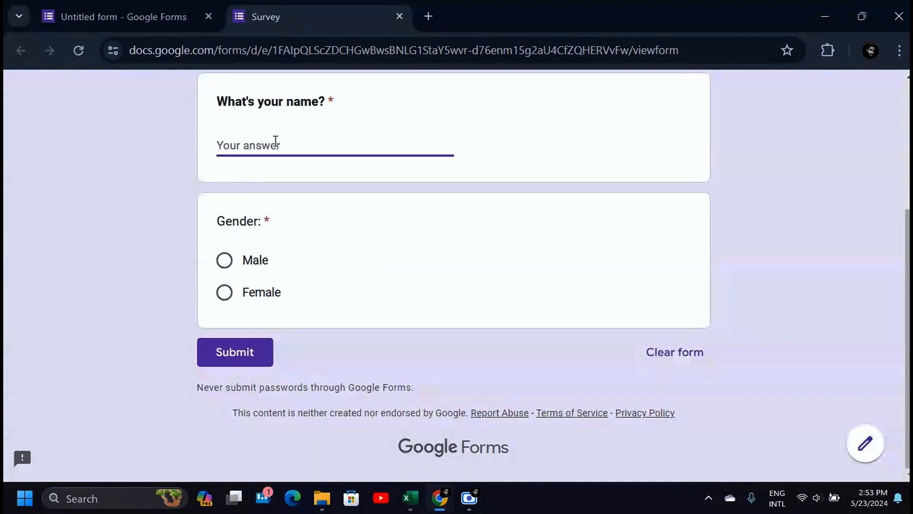
Step: Fill in the respondent's name, choose Male for the gender question, and submit the test response
{"action": "scroll", "coordinate": [332, 343], "scroll_direction": "up", "scroll_amount": 4}
{"action": "type", "text": "George"}
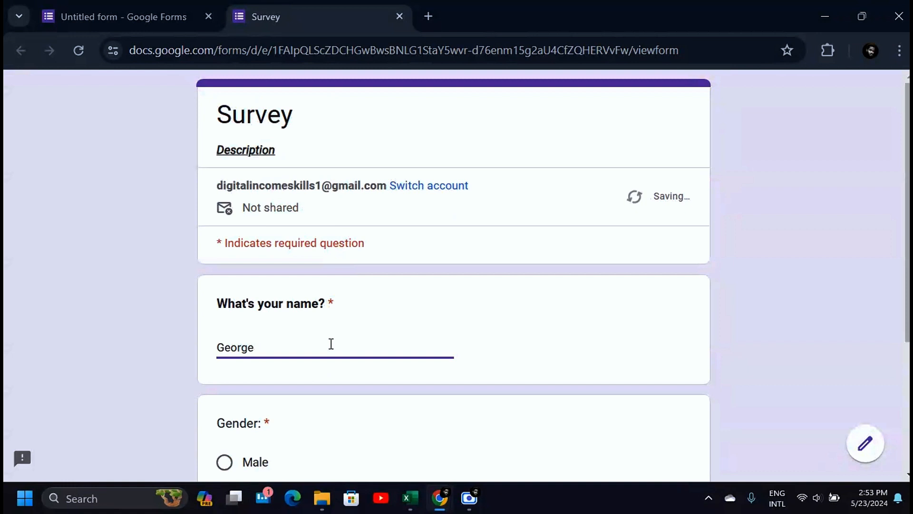
{"action": "scroll", "coordinate": [369, 326], "scroll_direction": "down", "scroll_amount": 4}
{"action": "left_click", "coordinate": [226, 262]}
{"action": "left_click", "coordinate": [224, 352]}
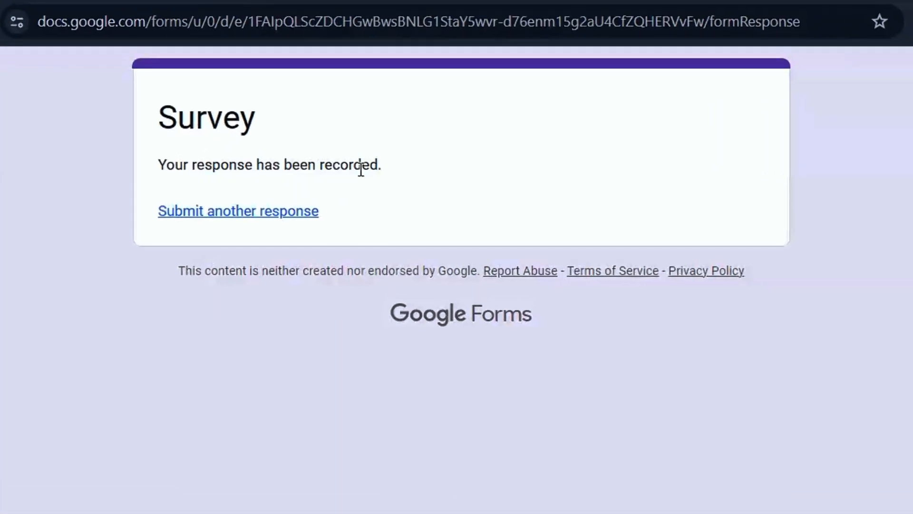
Step: Return to the form editor and examine the response summary for the name and gender questions
{"action": "left_click", "coordinate": [41, 5]}
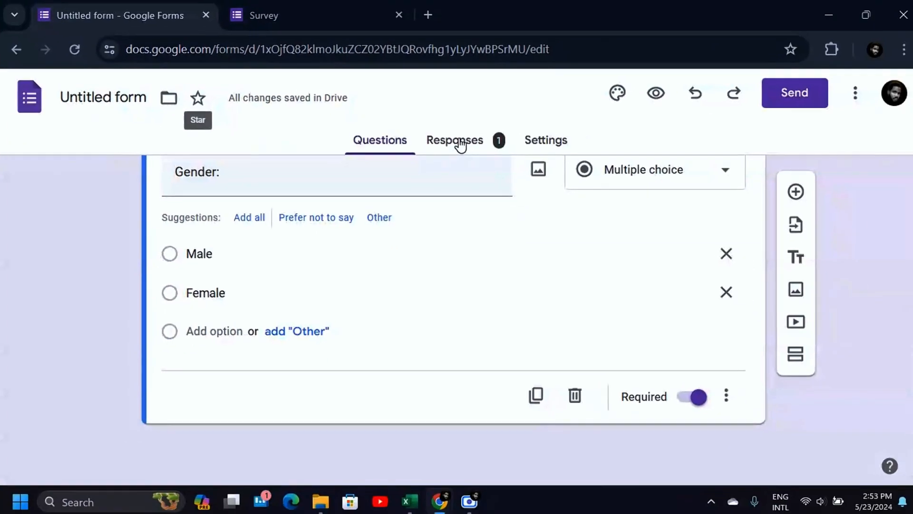
{"action": "left_click", "coordinate": [474, 150]}
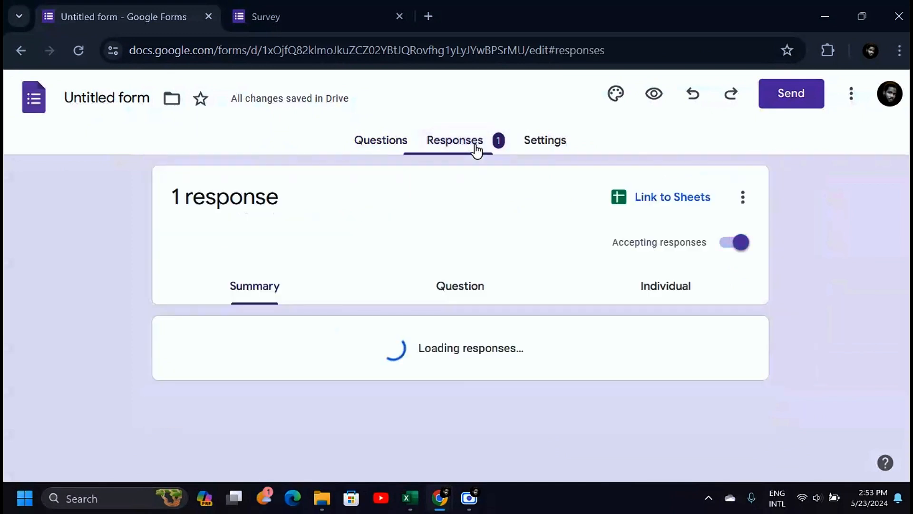
{"action": "scroll", "coordinate": [334, 344], "scroll_direction": "down", "scroll_amount": 5}
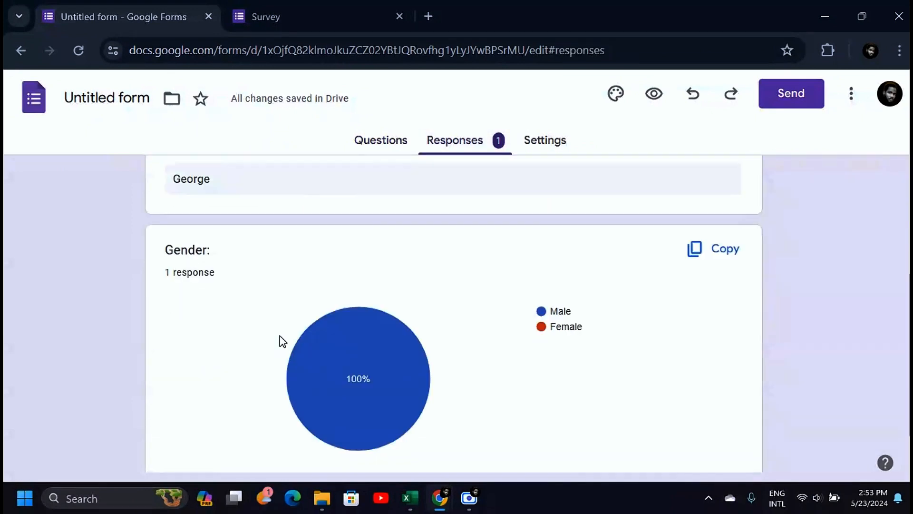
{"action": "scroll", "coordinate": [234, 258], "scroll_direction": "up", "scroll_amount": 3}
{"action": "scroll", "coordinate": [240, 255], "scroll_direction": "up", "scroll_amount": 1}
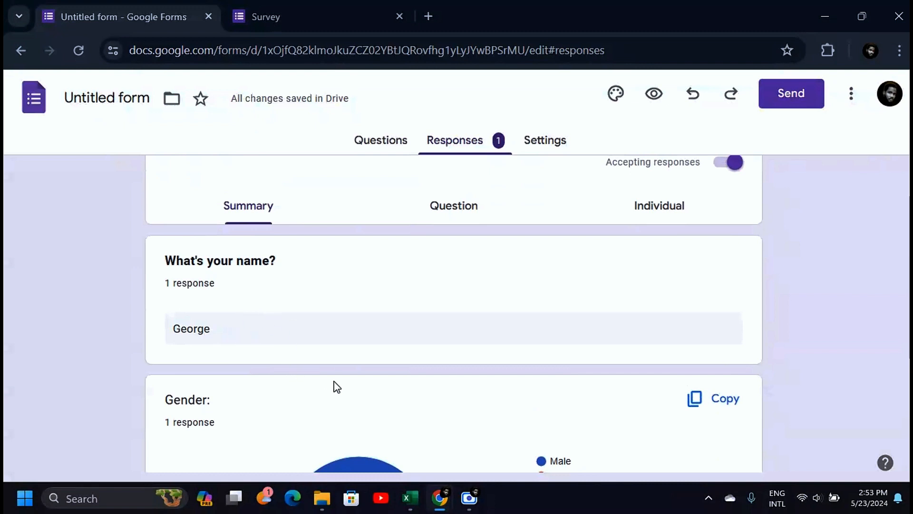
{"action": "scroll", "coordinate": [251, 376], "scroll_direction": "down", "scroll_amount": 3}
{"action": "mouse_move", "coordinate": [431, 343]}
{"action": "scroll", "coordinate": [427, 362], "scroll_direction": "up", "scroll_amount": 5}
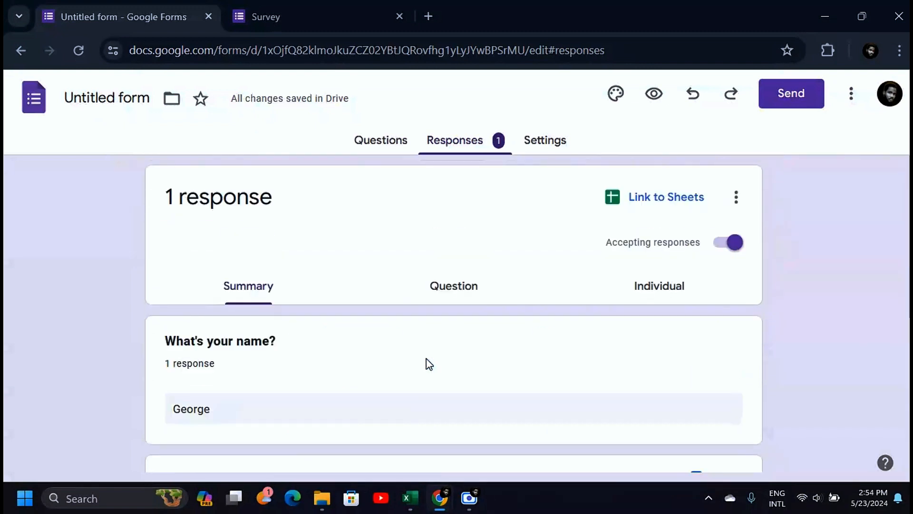
Step: Make the "Gender:" question's text bold in the form's questions
{"action": "left_click", "coordinate": [383, 141]}
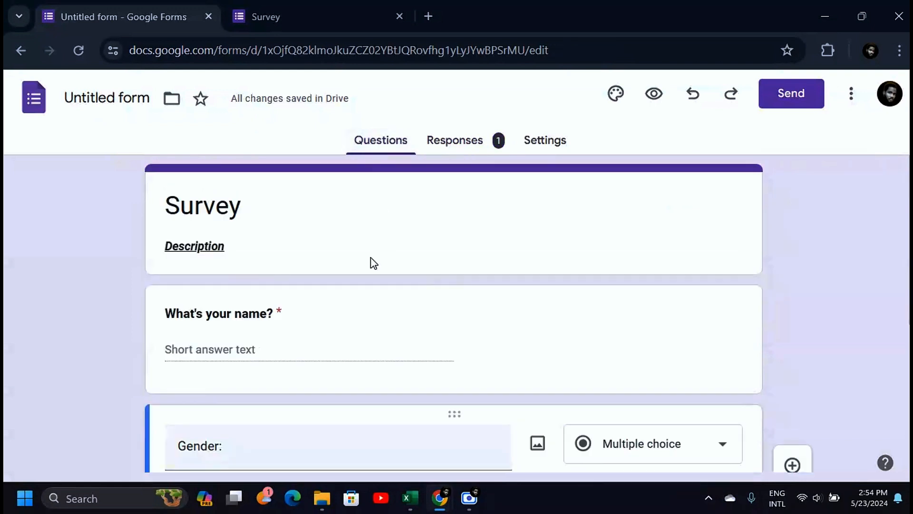
{"action": "scroll", "coordinate": [242, 405], "scroll_direction": "down", "scroll_amount": 3}
{"action": "triple_click", "coordinate": [235, 288]}
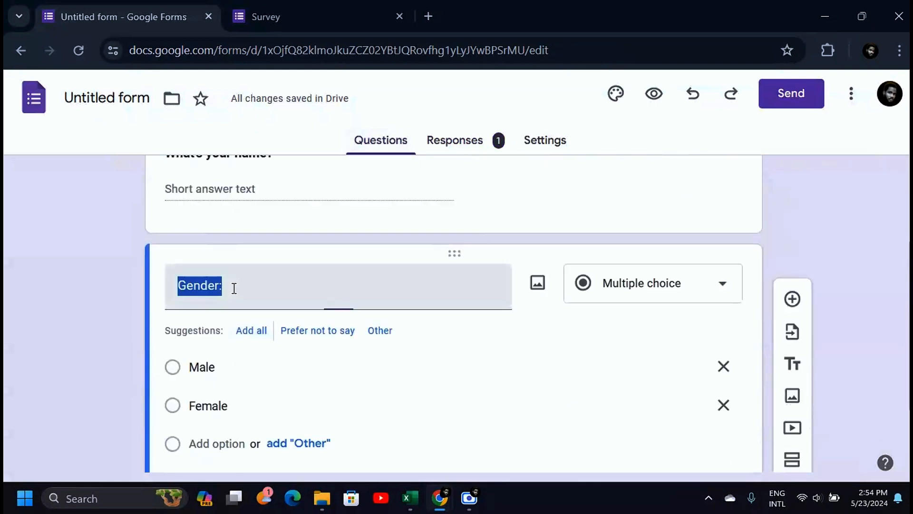
{"action": "left_click", "coordinate": [182, 330]}
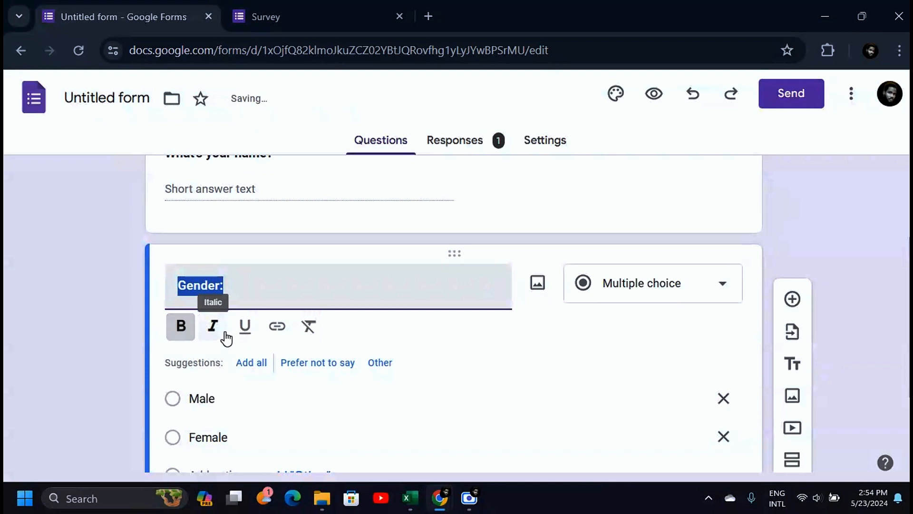
{"action": "left_click", "coordinate": [785, 219]}
Step: Customize the theme's text style with Nunito as the header font and Pacifico at size 16 for questions
{"action": "scroll", "coordinate": [600, 189], "scroll_direction": "up", "scroll_amount": 3}
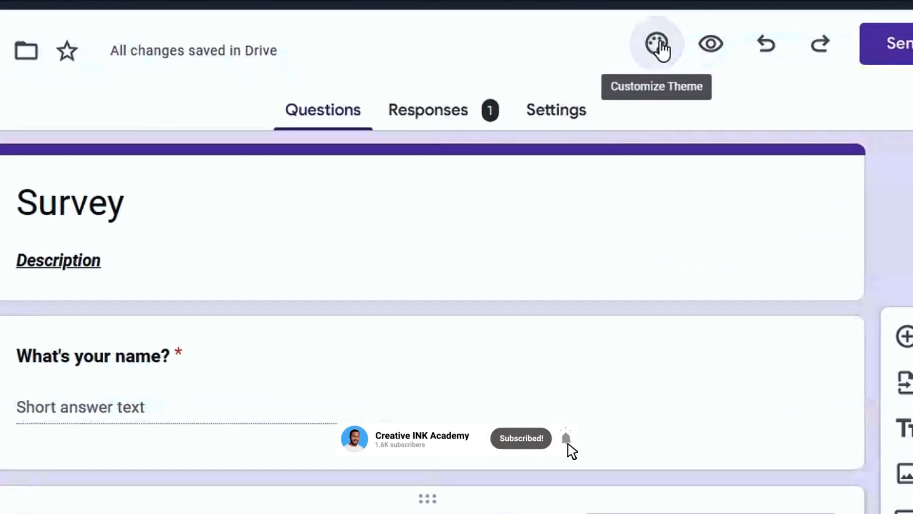
{"action": "left_click", "coordinate": [659, 45]}
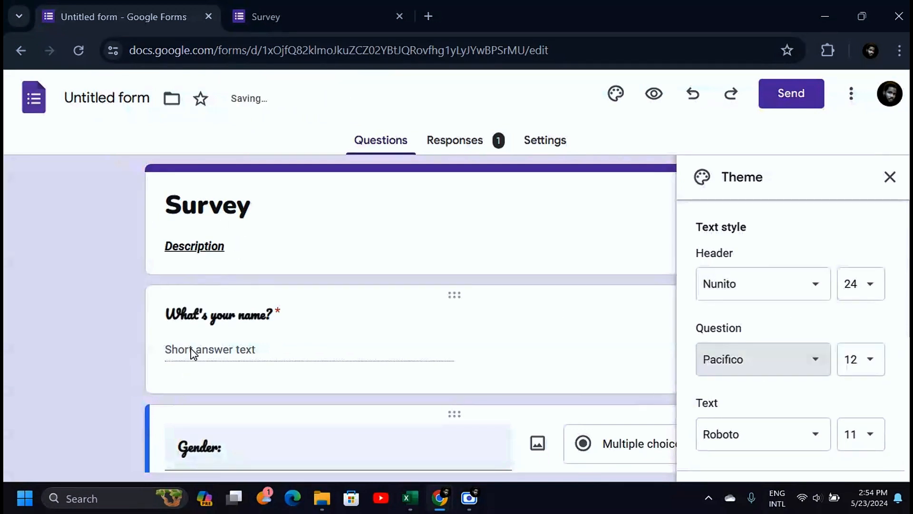
{"action": "scroll", "coordinate": [192, 349], "scroll_direction": "down", "scroll_amount": 3}
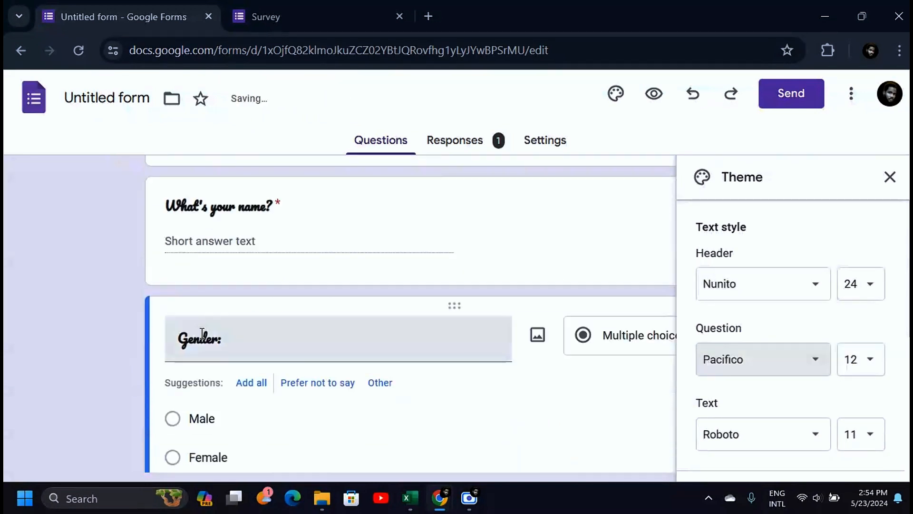
{"action": "scroll", "coordinate": [214, 258], "scroll_direction": "up", "scroll_amount": 1}
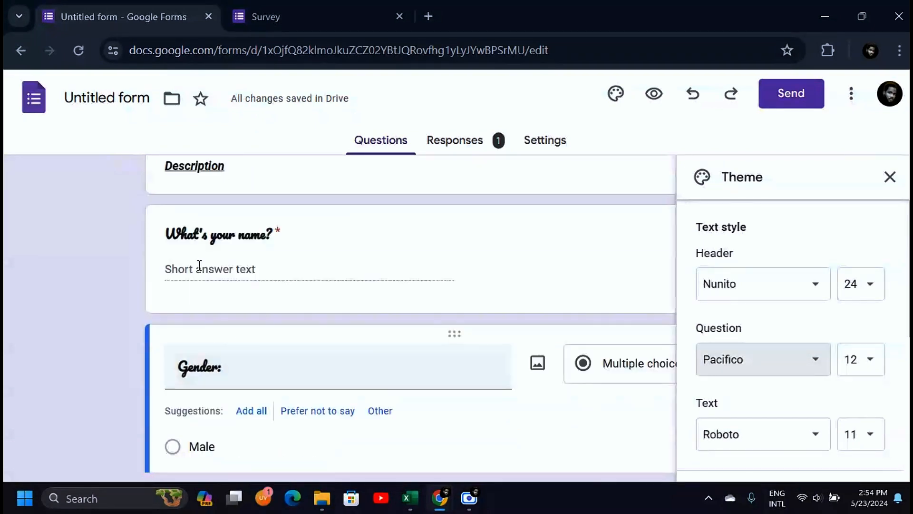
{"action": "left_click", "coordinate": [870, 363]}
{"action": "left_click", "coordinate": [864, 276]}
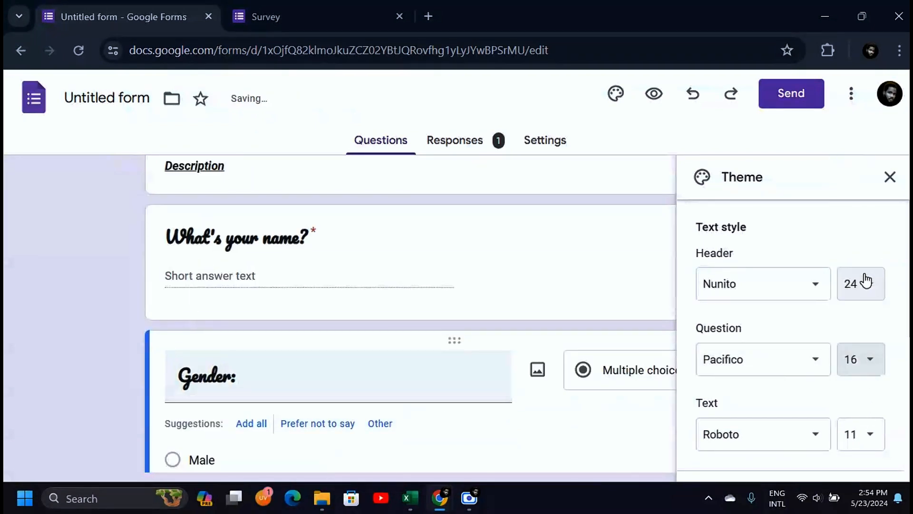
Step: Set the theme's font for regular text, such as the gender answer options, to Nunito
{"action": "scroll", "coordinate": [336, 300], "scroll_direction": "down", "scroll_amount": 4}
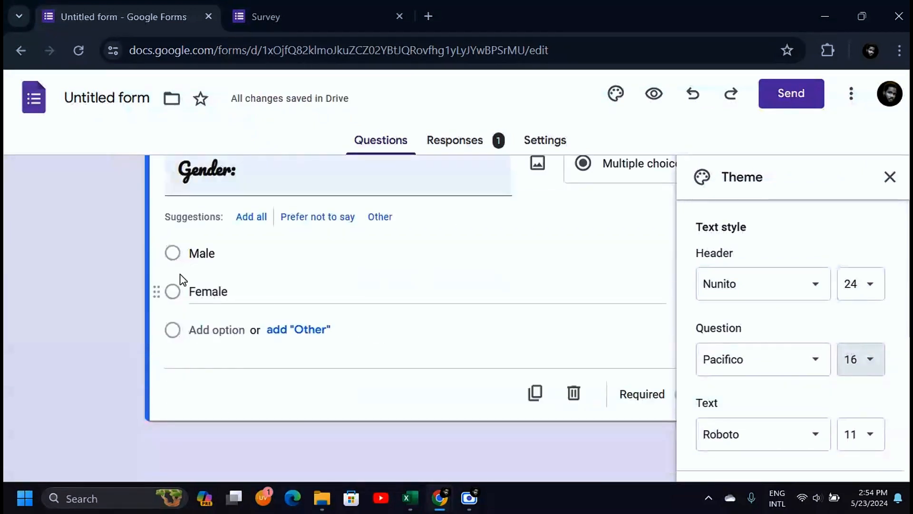
{"action": "left_click", "coordinate": [810, 435]}
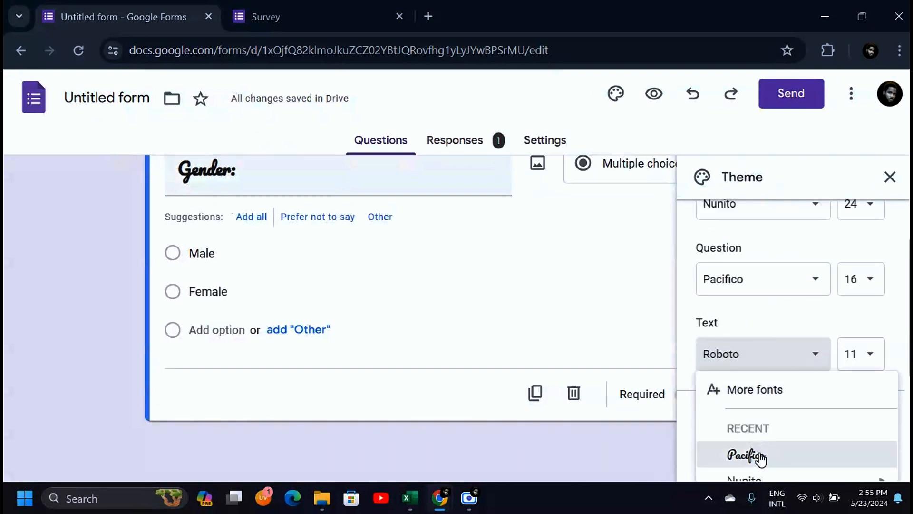
{"action": "left_click", "coordinate": [759, 475]}
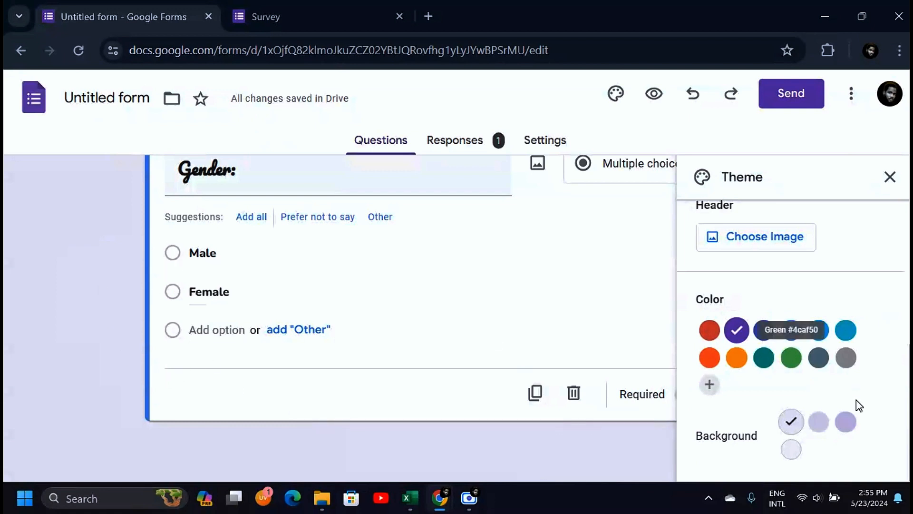
Step: Set the theme color to orange after trying green, blue and light blue
{"action": "left_click", "coordinate": [791, 357]}
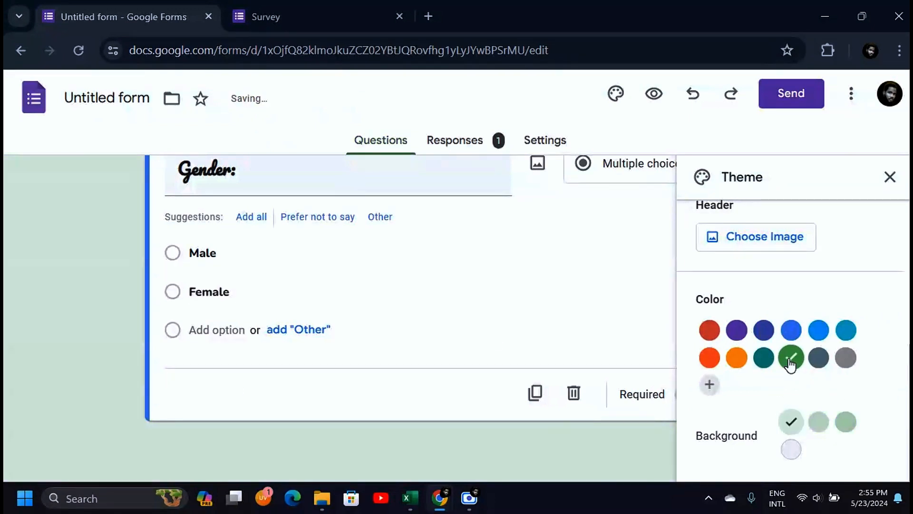
{"action": "left_click", "coordinate": [793, 332]}
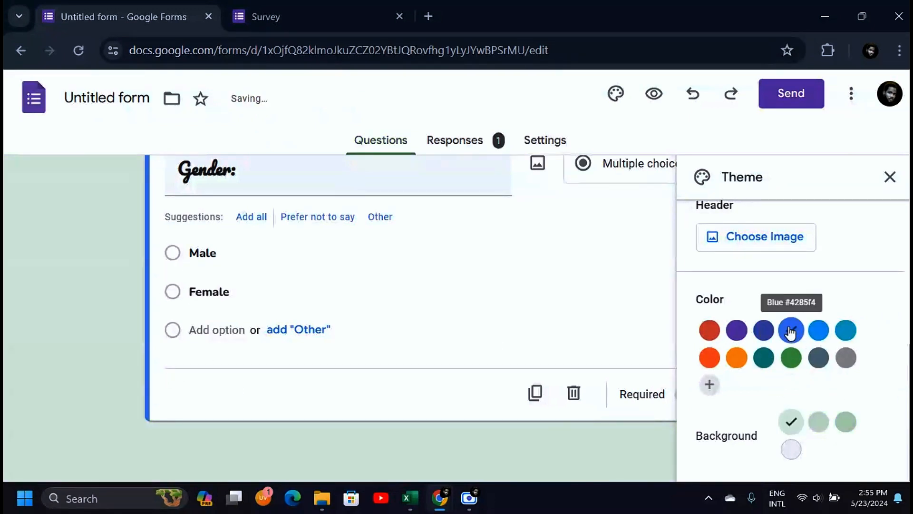
{"action": "left_click", "coordinate": [848, 341]}
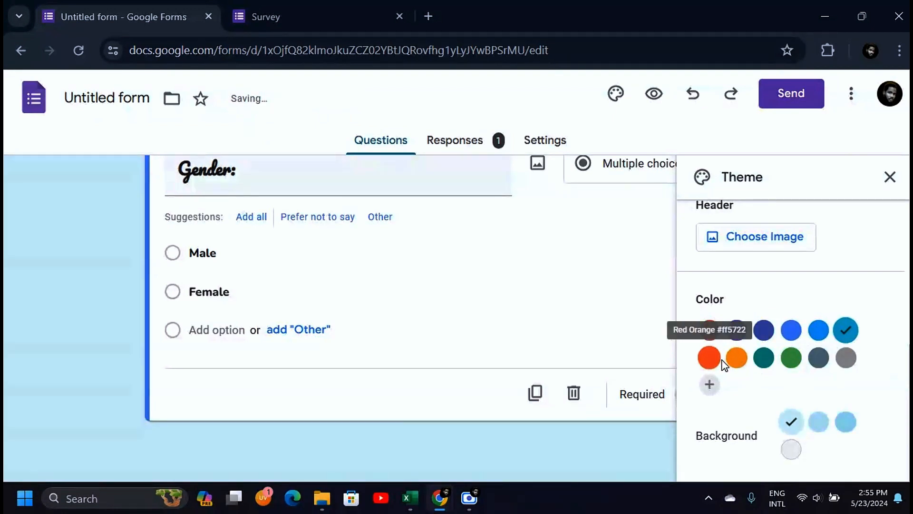
{"action": "left_click", "coordinate": [740, 360]}
{"action": "scroll", "coordinate": [352, 326], "scroll_direction": "up", "scroll_amount": 5}
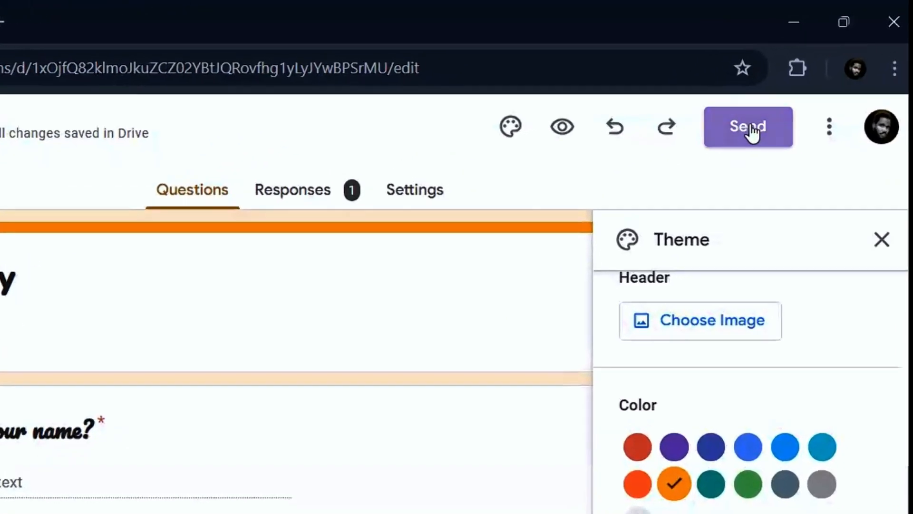
Step: Open the form's sending options, show its shareable link and shorten the URL
{"action": "left_click", "coordinate": [751, 129]}
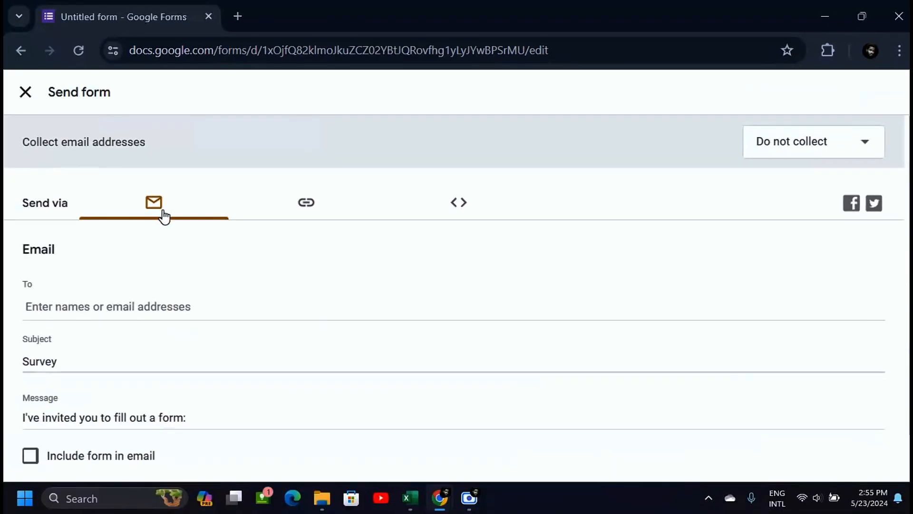
{"action": "left_click", "coordinate": [315, 213]}
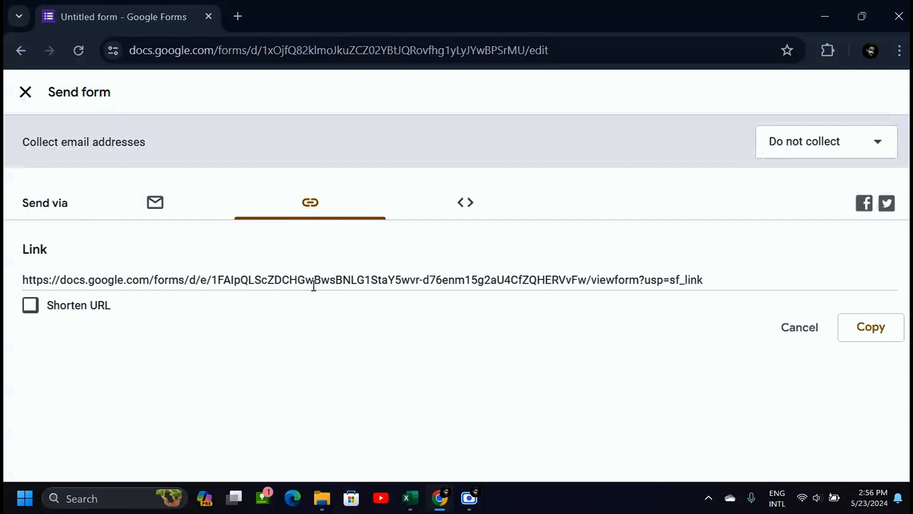
{"action": "left_click", "coordinate": [31, 307]}
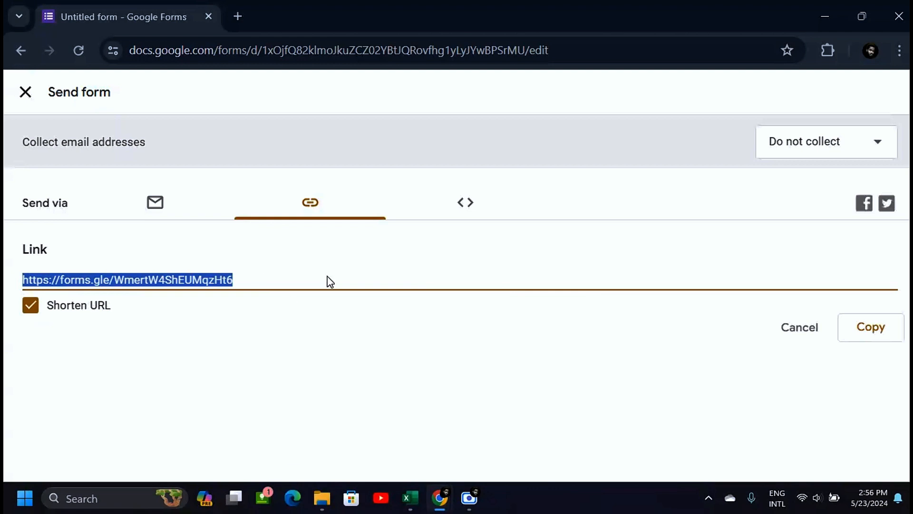
Step: Review the embed HTML and email options for sharing the form, and leave without sending it
{"action": "left_click", "coordinate": [481, 205]}
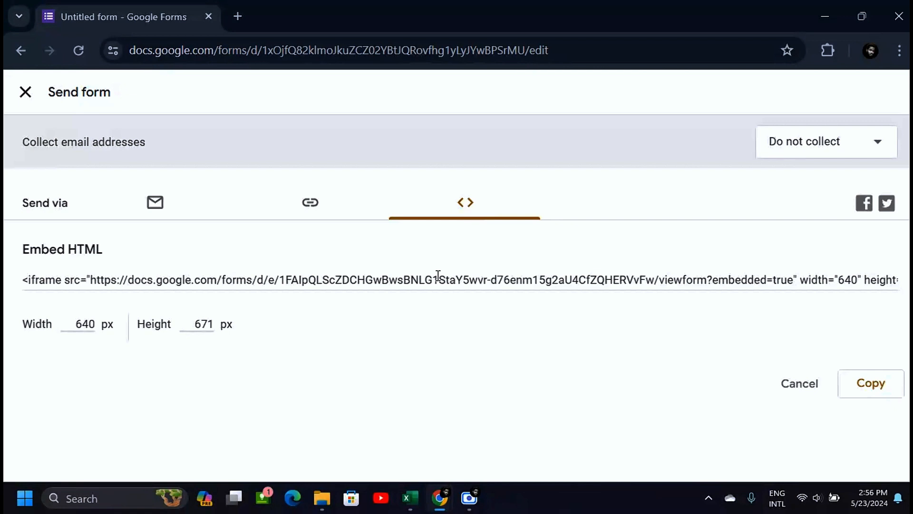
{"action": "left_click", "coordinate": [153, 204]}
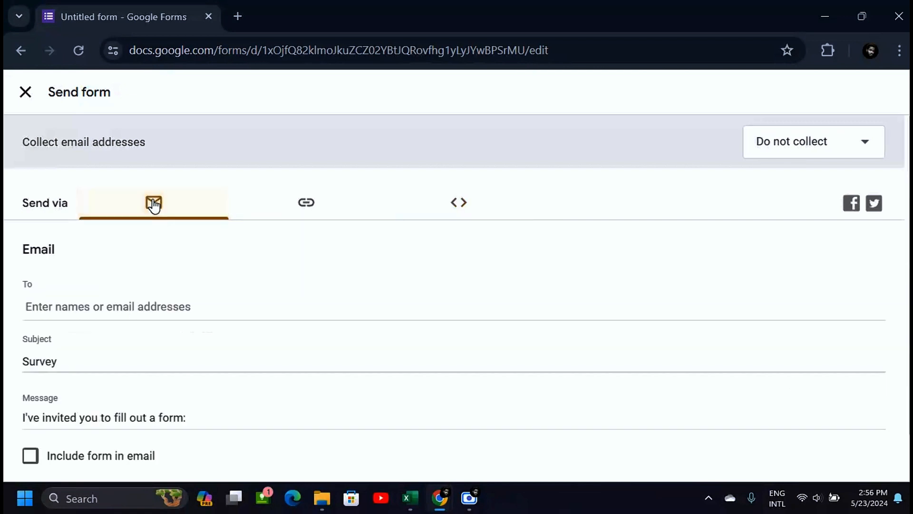
{"action": "left_click", "coordinate": [61, 305]}
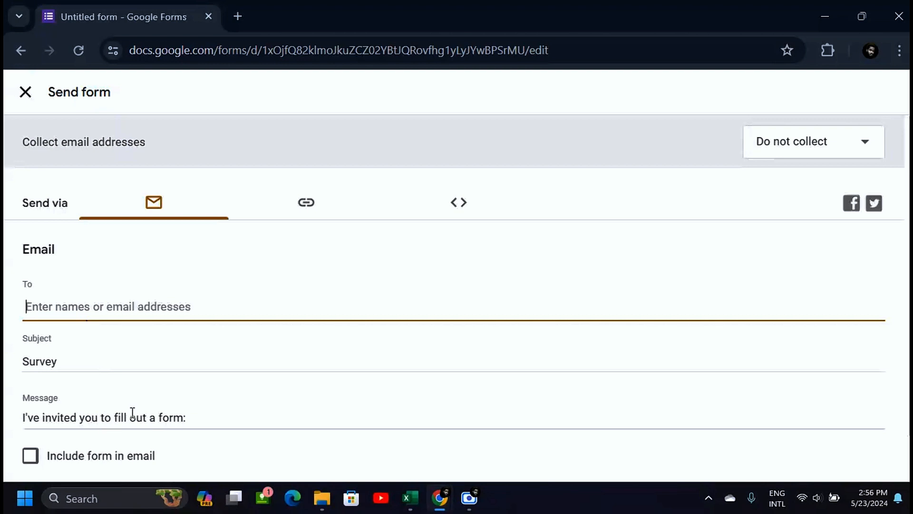
{"action": "scroll", "coordinate": [310, 404], "scroll_direction": "down", "scroll_amount": 1}
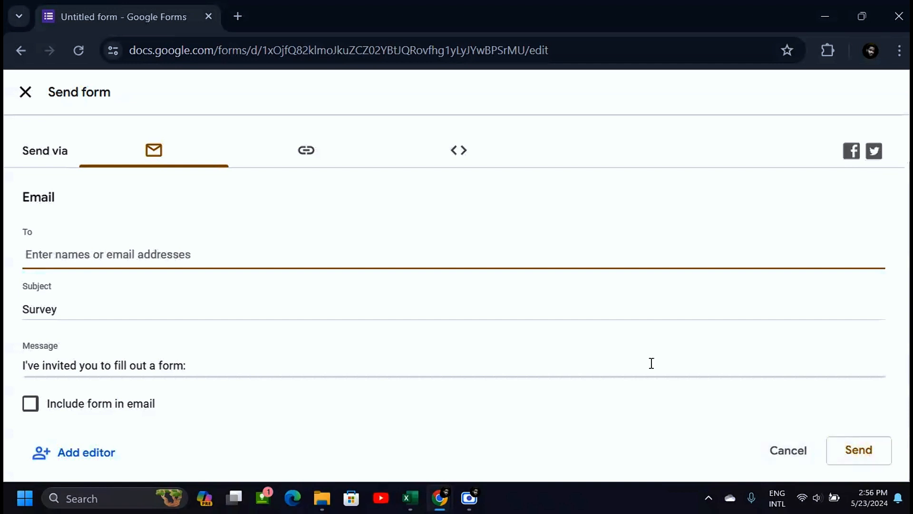
{"action": "key", "text": "Escape"}
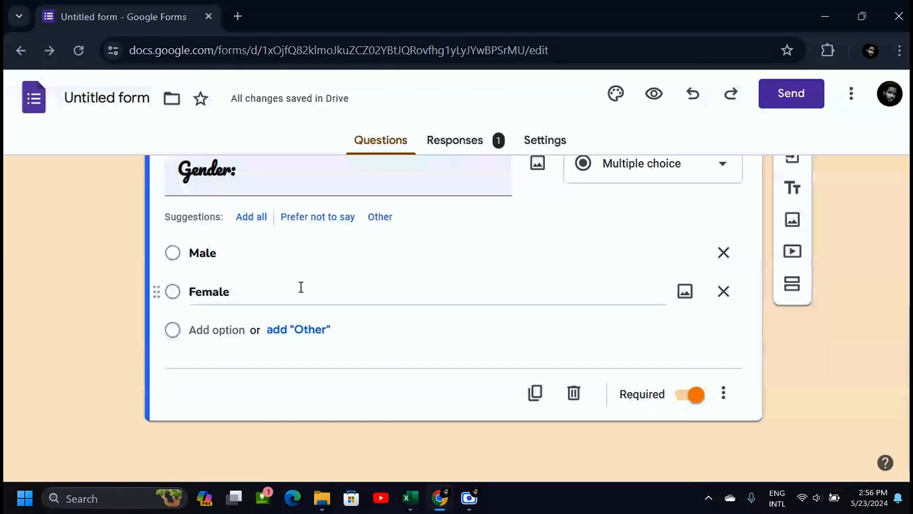
{"action": "scroll", "coordinate": [307, 288], "scroll_direction": "up", "scroll_amount": 5}
{"action": "scroll", "coordinate": [481, 269], "scroll_direction": "down", "scroll_amount": 5}
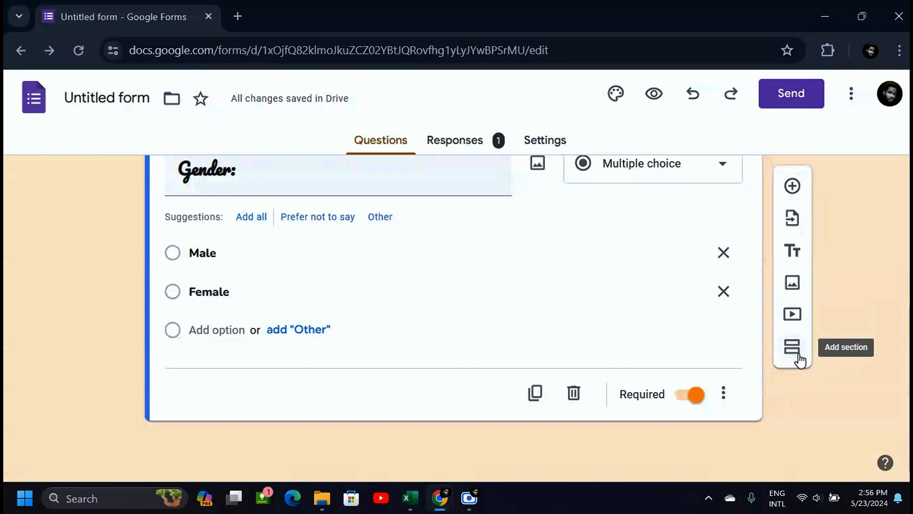
Step: Link the form's responses to a new spreadsheet named BOOK
{"action": "left_click", "coordinate": [454, 141]}
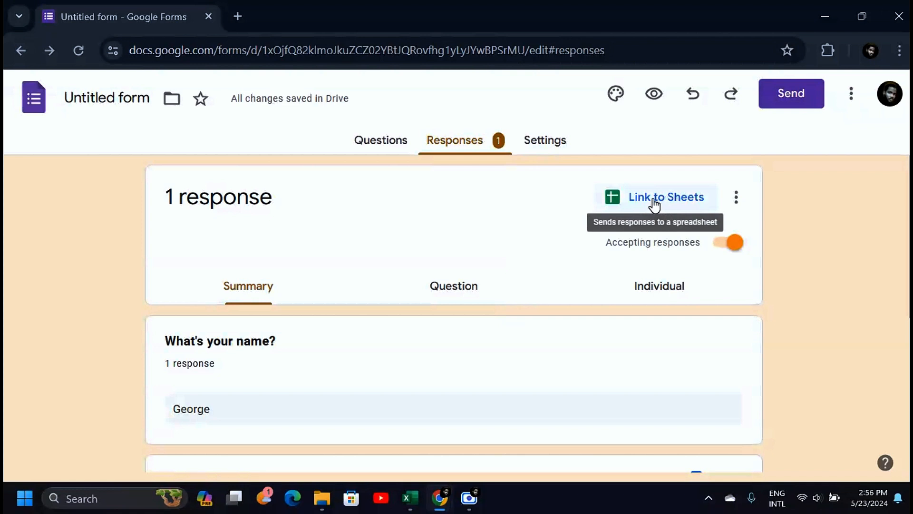
{"action": "left_click", "coordinate": [685, 201]}
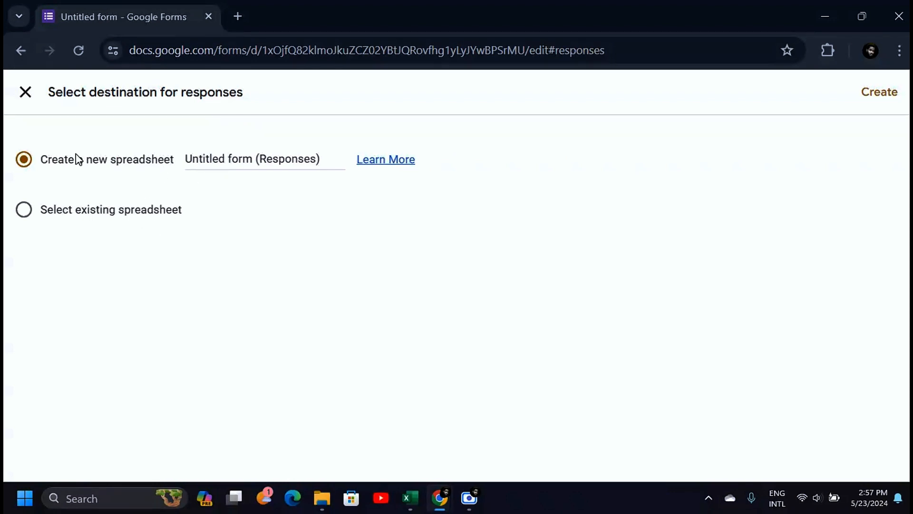
{"action": "left_click", "coordinate": [230, 164]}
{"action": "triple_click", "coordinate": [235, 167]}
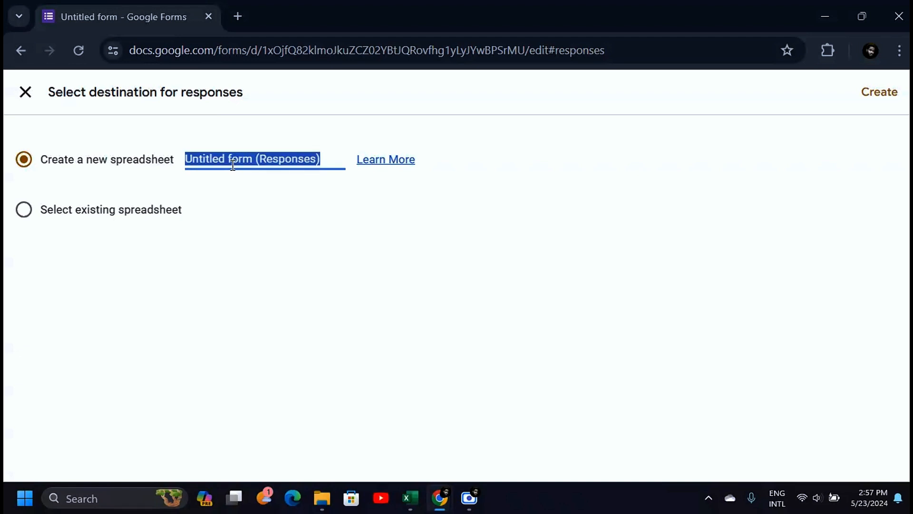
{"action": "type", "text": "BOOK"}
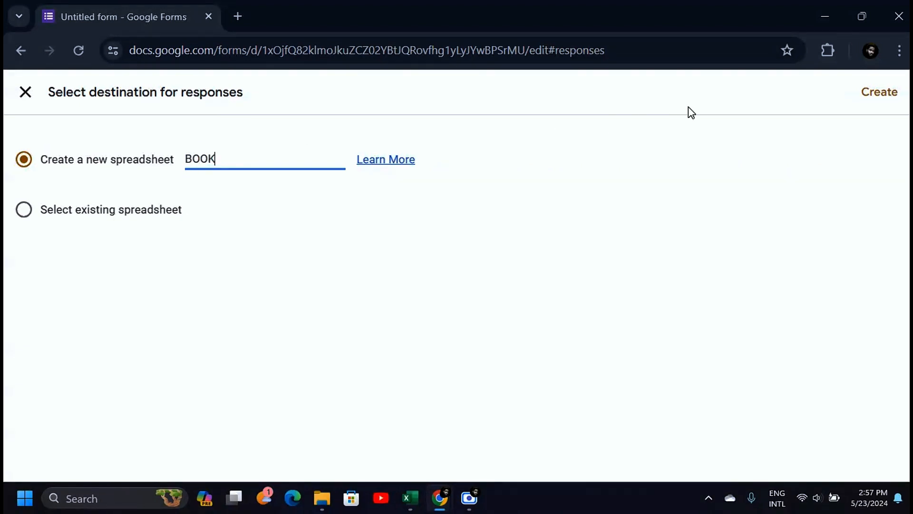
{"action": "left_click", "coordinate": [884, 95]}
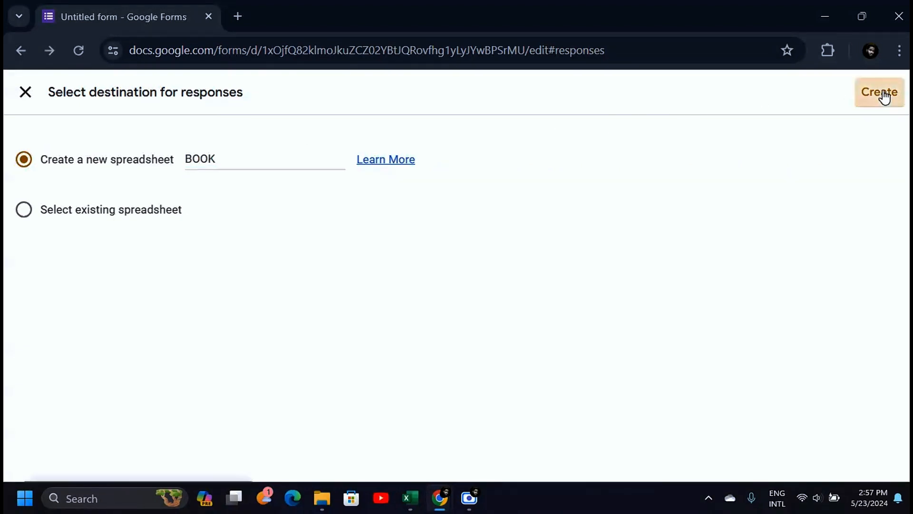